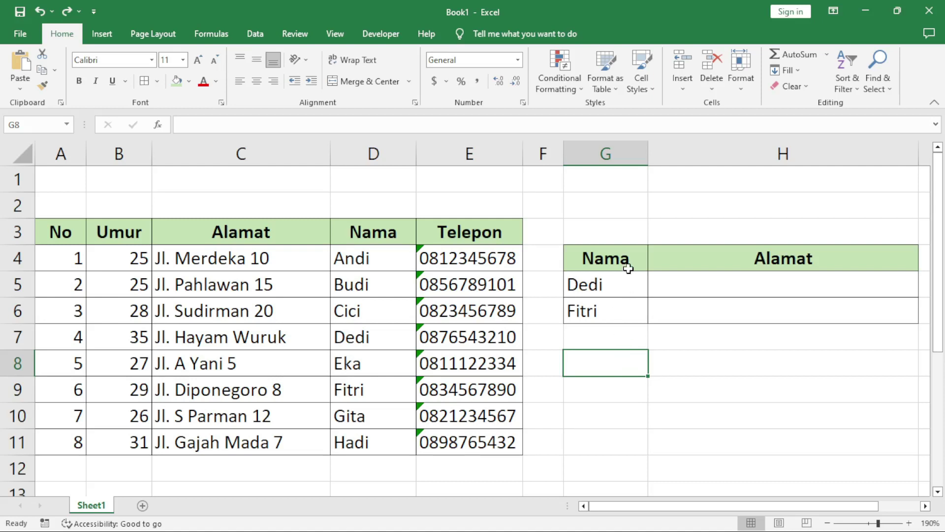
Highlight the lookup names Dedi and Fitri, Dedi's Alamat cell, and the whole source table.
{"action": "left_click_drag", "start_coordinate": [625, 266], "coordinate": [624, 317]}
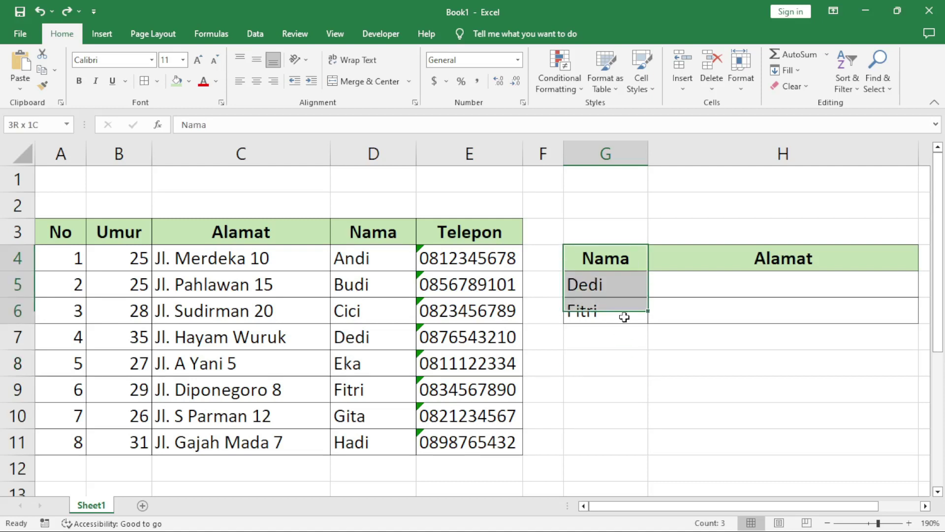
{"action": "left_click", "coordinate": [709, 288]}
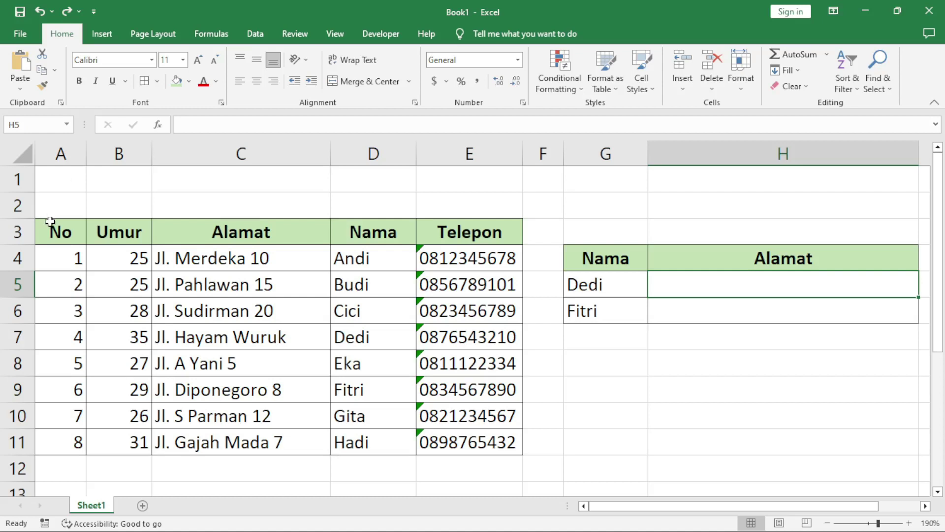
{"action": "mouse_move", "coordinate": [47, 221]}
{"action": "left_mouse_down"}
{"action": "mouse_move", "coordinate": [482, 353]}
{"action": "mouse_move", "coordinate": [483, 443]}
{"action": "left_mouse_up"}
{"action": "left_click", "coordinate": [671, 382]}
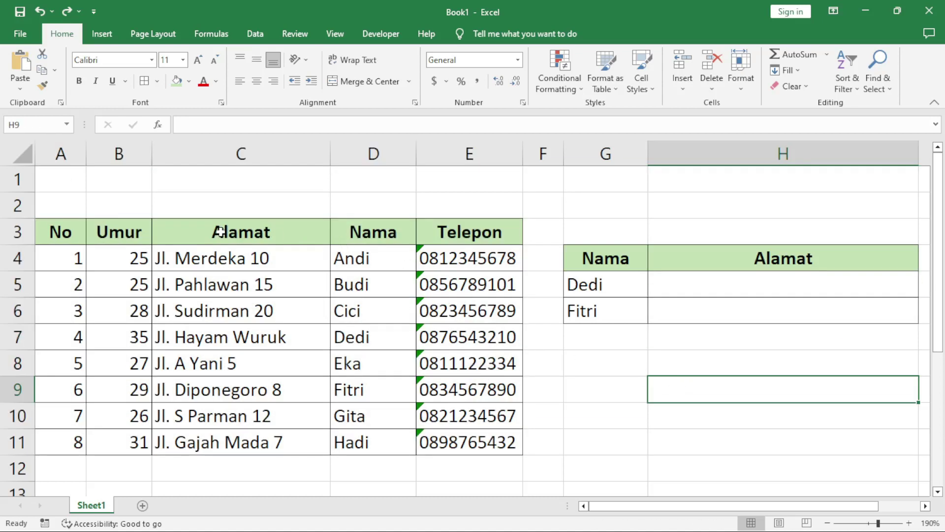
Highlight the Nama and Alamat columns to show the ranges a lookup would use.
{"action": "mouse_move", "coordinate": [379, 260]}
{"action": "left_mouse_down"}
{"action": "mouse_move", "coordinate": [345, 390]}
{"action": "mouse_move", "coordinate": [347, 416]}
{"action": "left_mouse_up"}
{"action": "left_click_drag", "start_coordinate": [245, 257], "coordinate": [233, 409]}
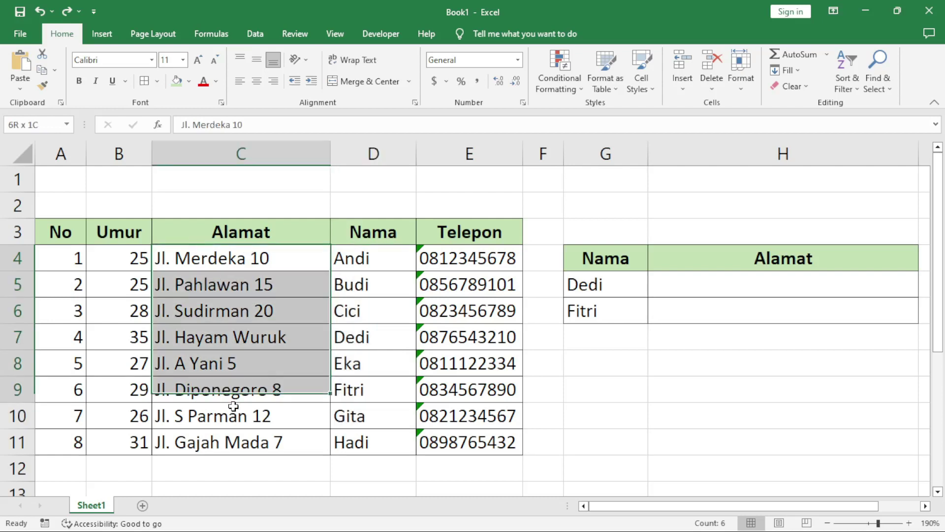
{"action": "left_click_drag", "start_coordinate": [389, 256], "coordinate": [396, 414]}
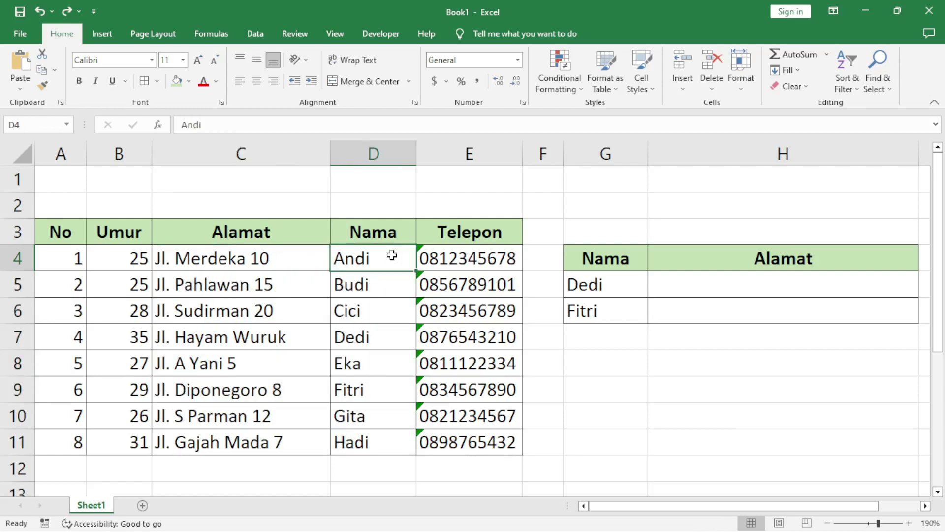
{"action": "left_click_drag", "start_coordinate": [206, 243], "coordinate": [196, 444]}
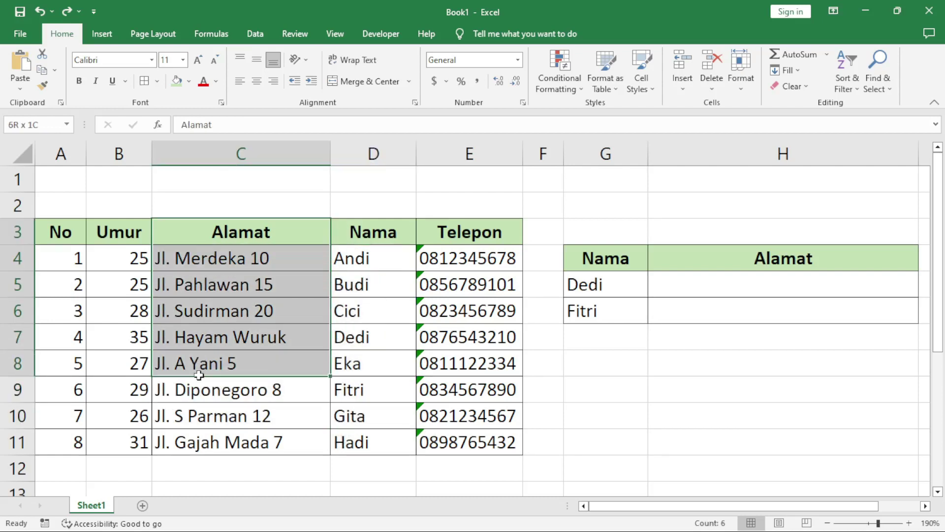
{"action": "left_click", "coordinate": [370, 303]}
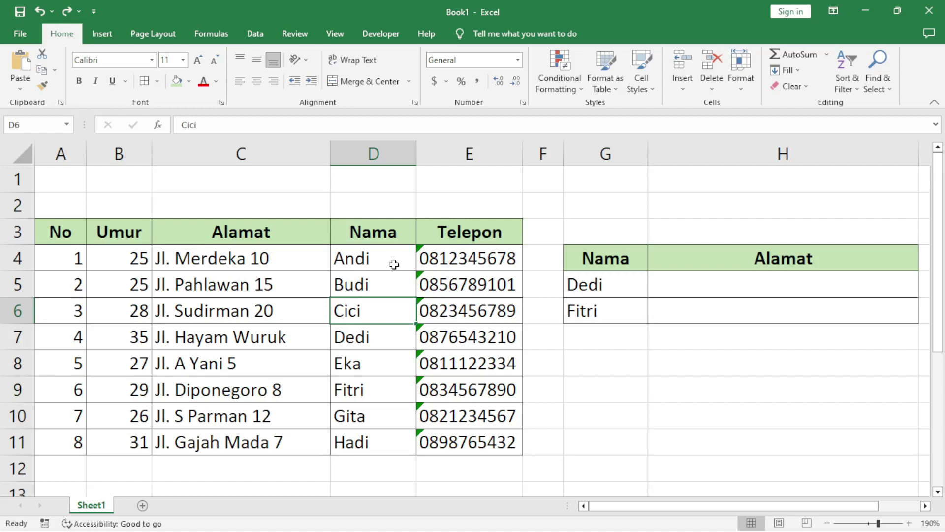
{"action": "left_click_drag", "start_coordinate": [387, 231], "coordinate": [348, 447]}
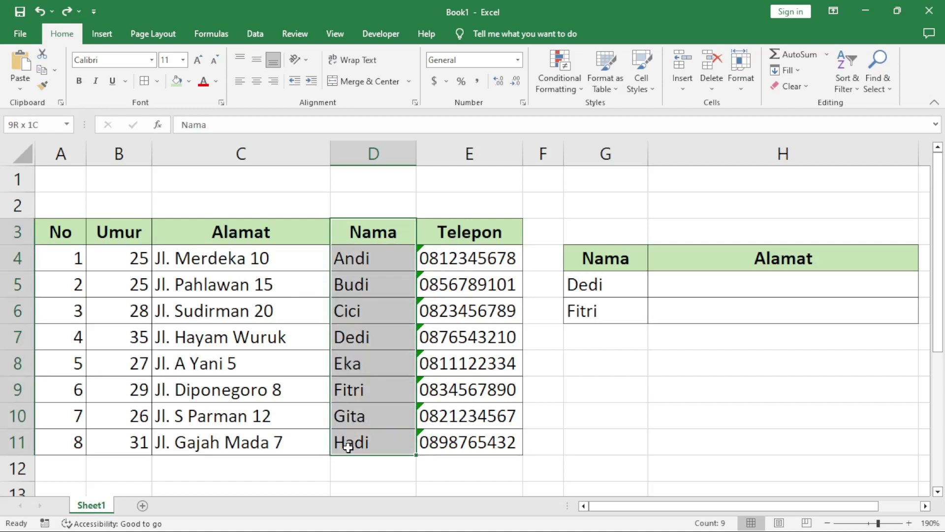
{"action": "left_click_drag", "start_coordinate": [348, 446], "coordinate": [605, 468]}
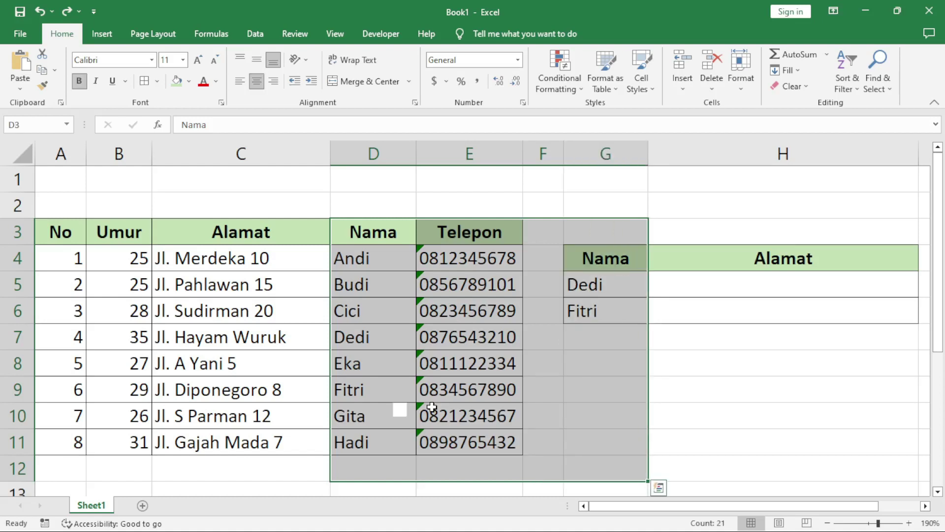
{"action": "left_click", "coordinate": [432, 407]}
Start a VLOOKUP in H5 over C4:D11, then abandon the unfinished formula.
{"action": "left_click", "coordinate": [371, 266]}
{"action": "left_click", "coordinate": [767, 292]}
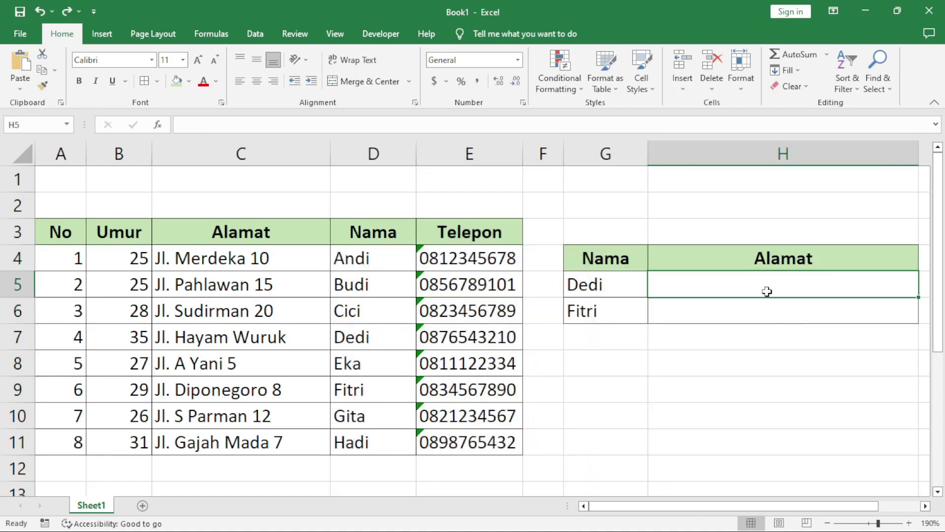
{"action": "type", "text": "="}
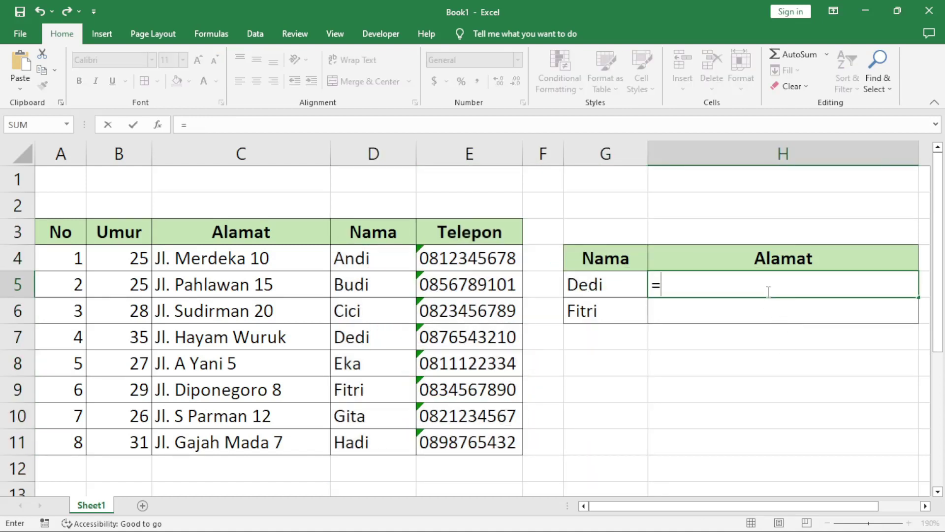
{"action": "type", "text": "vlookup("}
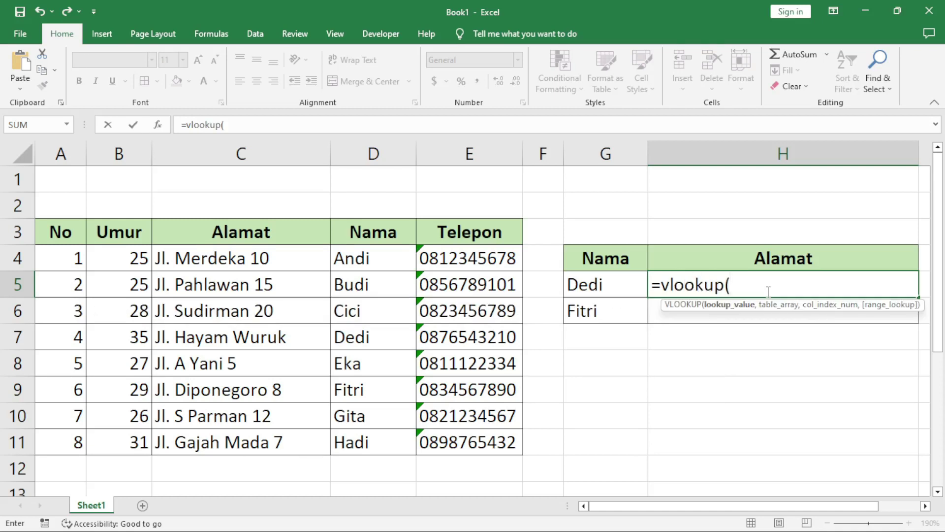
{"action": "left_click_drag", "start_coordinate": [352, 256], "coordinate": [351, 446]}
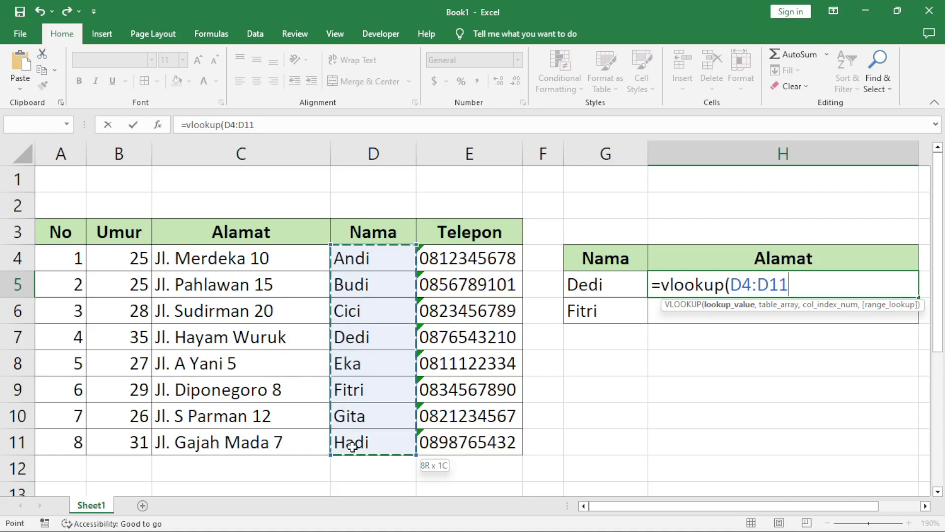
{"action": "left_click_drag", "start_coordinate": [353, 257], "coordinate": [189, 437]}
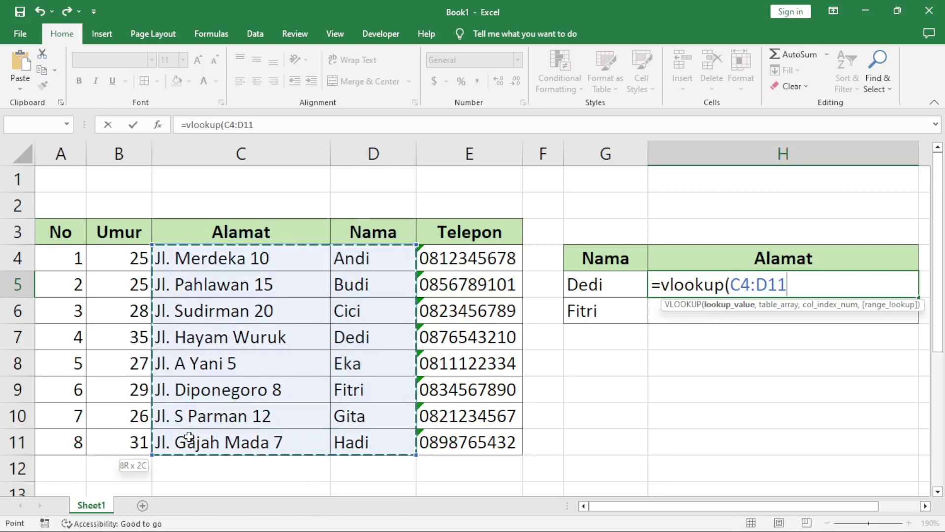
{"action": "type", "text": ","}
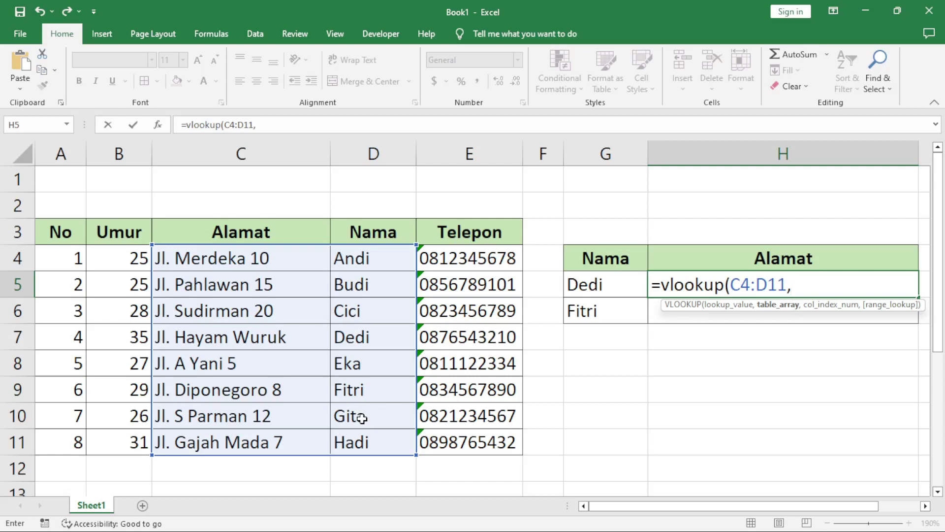
{"action": "key", "text": "Escape"}
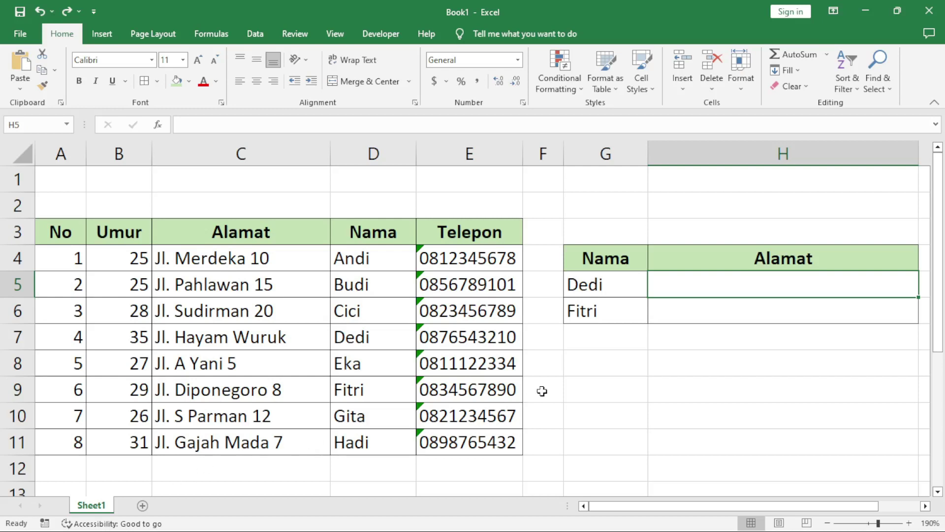
Type the labels INDEX in G8 and MATCH in G9.
{"action": "left_click", "coordinate": [579, 368]}
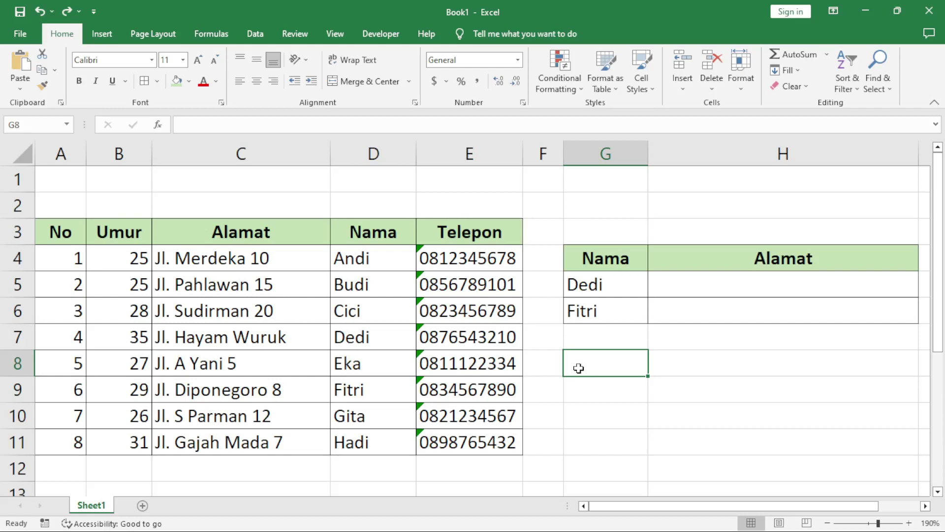
{"action": "type", "text": "INDEX"}
{"action": "key", "text": "Return"}
{"action": "type", "text": "Ma"}
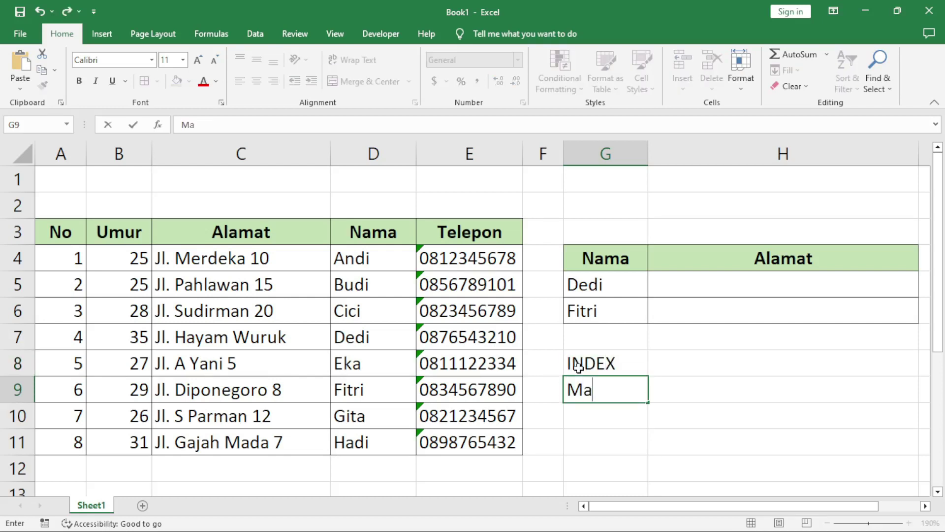
{"action": "key", "text": "BackSpace"}
{"action": "type", "text": "ATCH"}
{"action": "key", "text": "Return"}
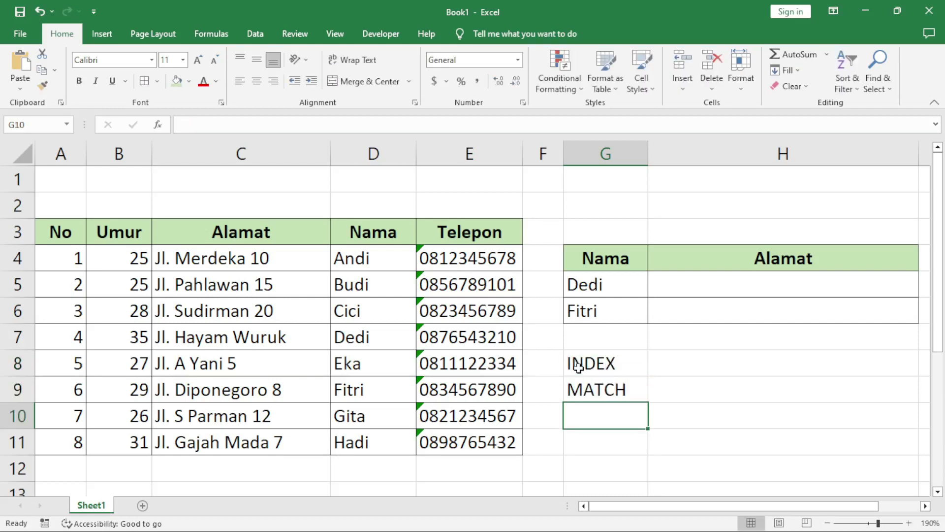
Point out the INDEX and MATCH labels and select H8 for the INDEX result.
{"action": "left_click", "coordinate": [607, 359]}
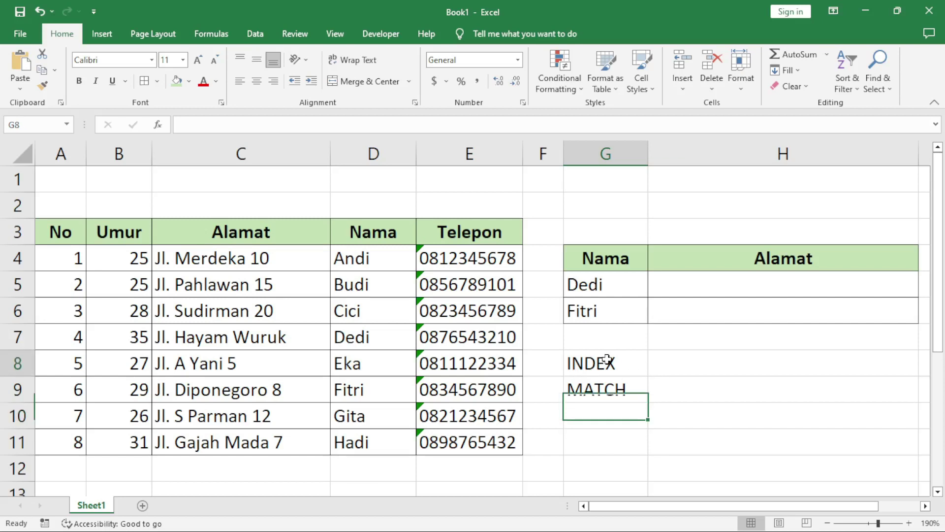
{"action": "left_click", "coordinate": [588, 384]}
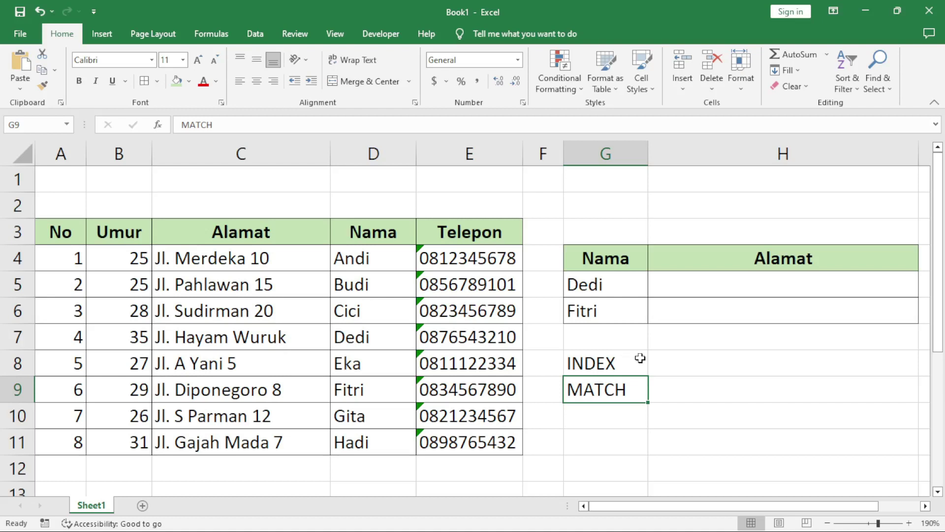
{"action": "left_click", "coordinate": [714, 380]}
{"action": "left_click", "coordinate": [708, 365]}
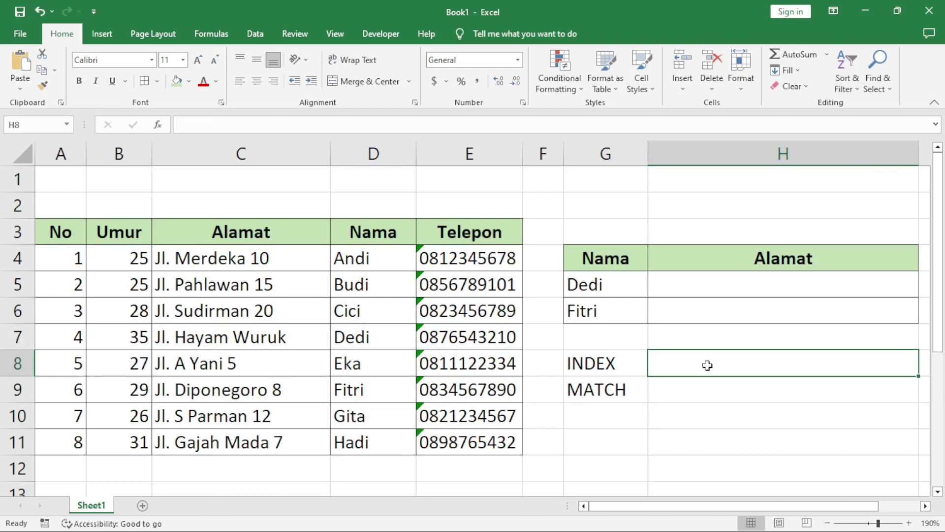
Enter =INDEX(C4:C11,4) in H8 so it returns Jl. Hayam Wuruk.
{"action": "type", "text": "="}
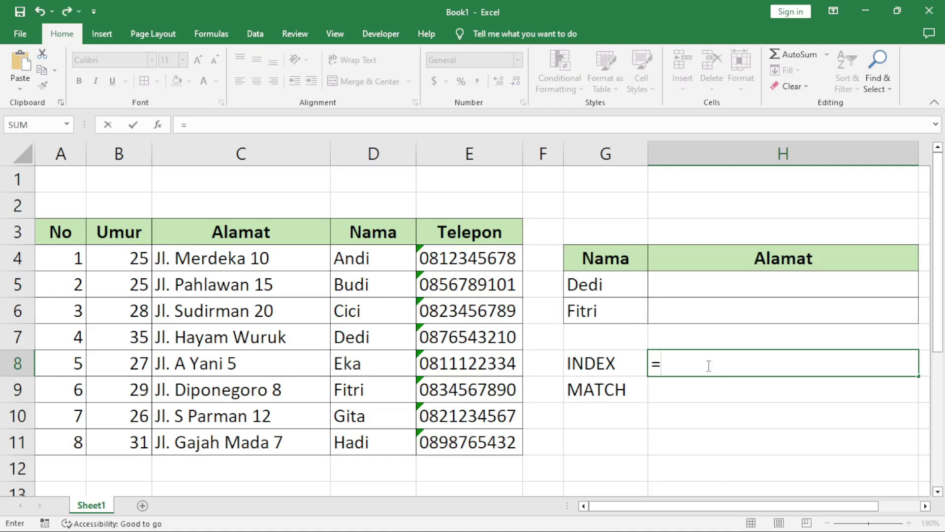
{"action": "type", "text": "index"}
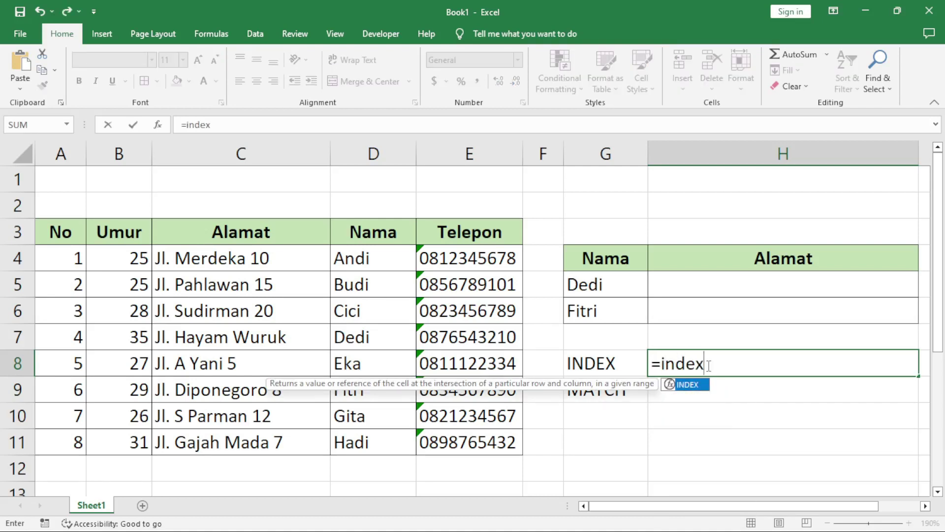
{"action": "type", "text": "("}
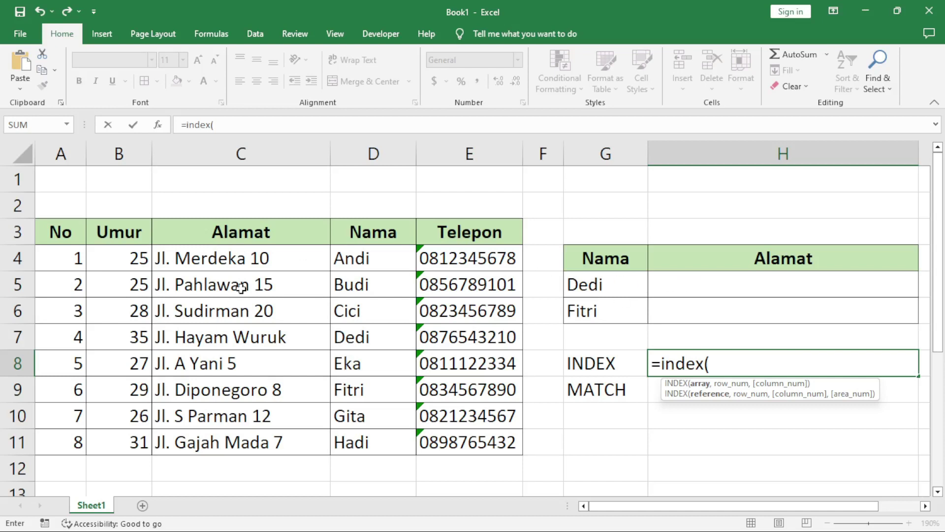
{"action": "left_click_drag", "start_coordinate": [259, 260], "coordinate": [249, 451]}
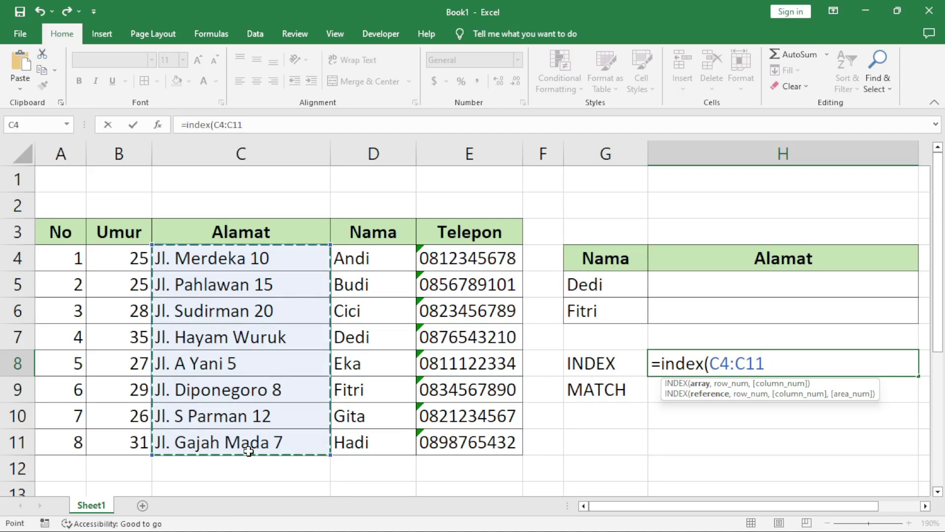
{"action": "type", "text": ",4"}
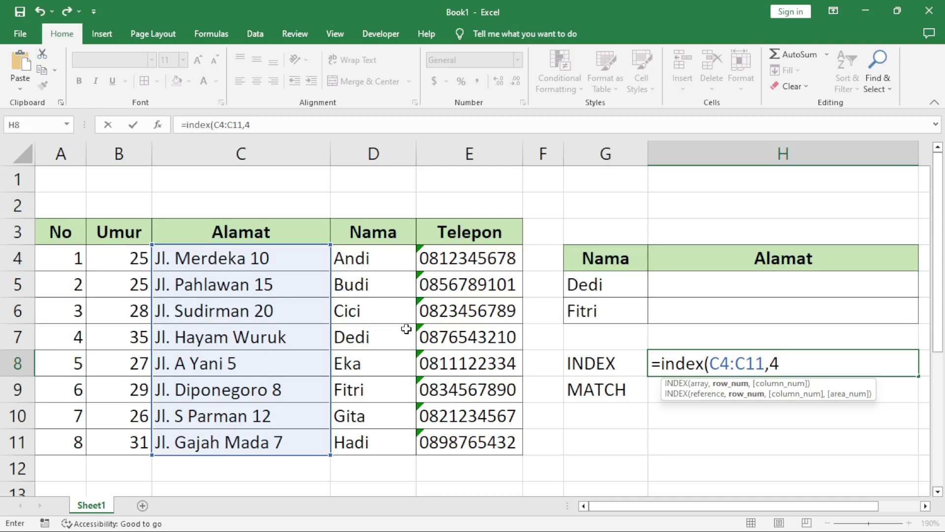
{"action": "type", "text": ")"}
{"action": "key", "text": "Return"}
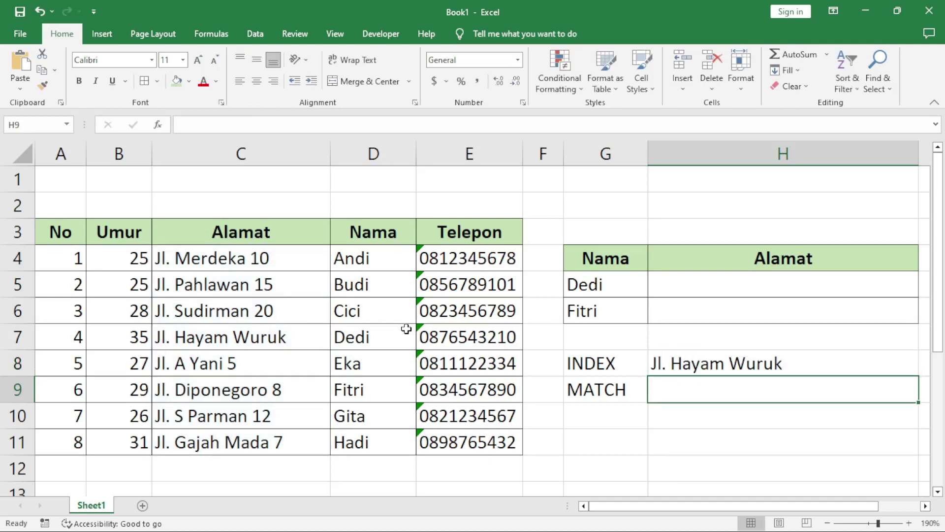
{"action": "left_click", "coordinate": [286, 345]}
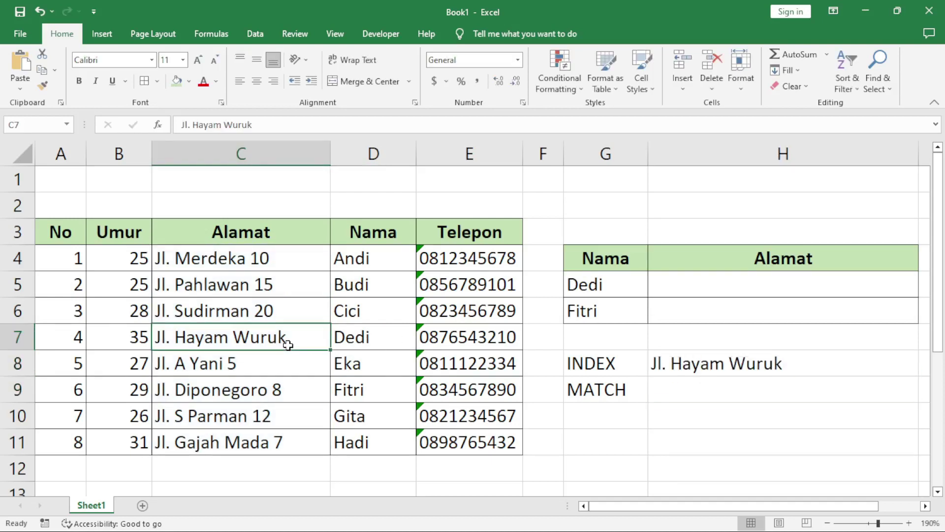
{"action": "left_click", "coordinate": [674, 359]}
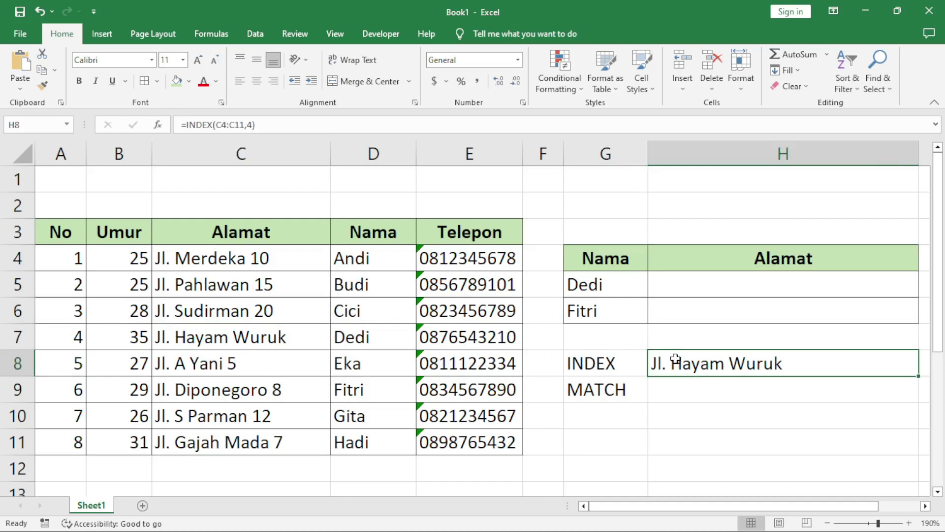
{"action": "left_click", "coordinate": [198, 338]}
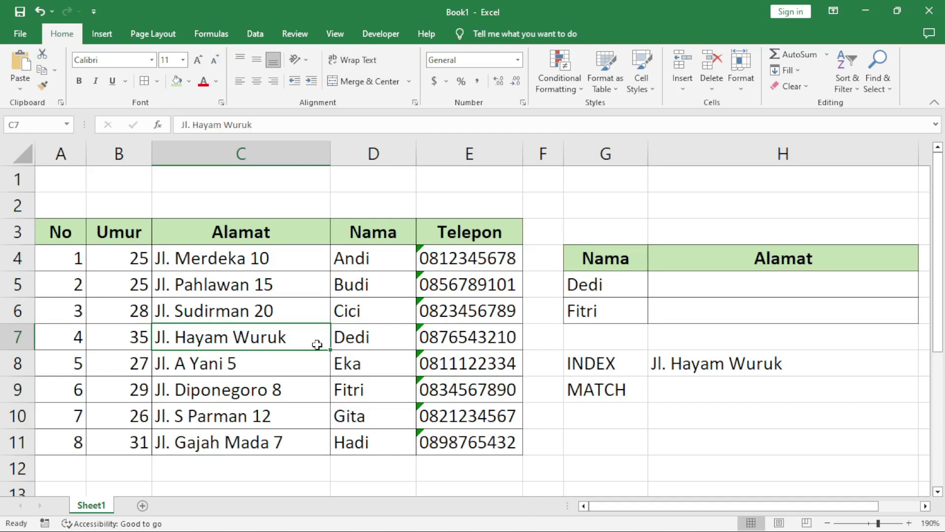
{"action": "left_click", "coordinate": [350, 345]}
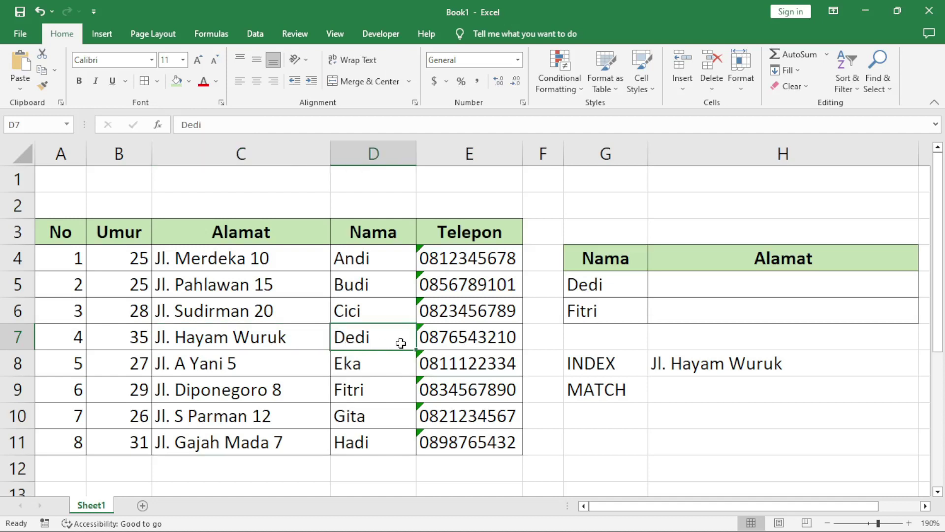
{"action": "key", "text": "Down"}
{"action": "key", "text": "Right"}
{"action": "key", "text": "Right"}
{"action": "key", "text": "Right"}
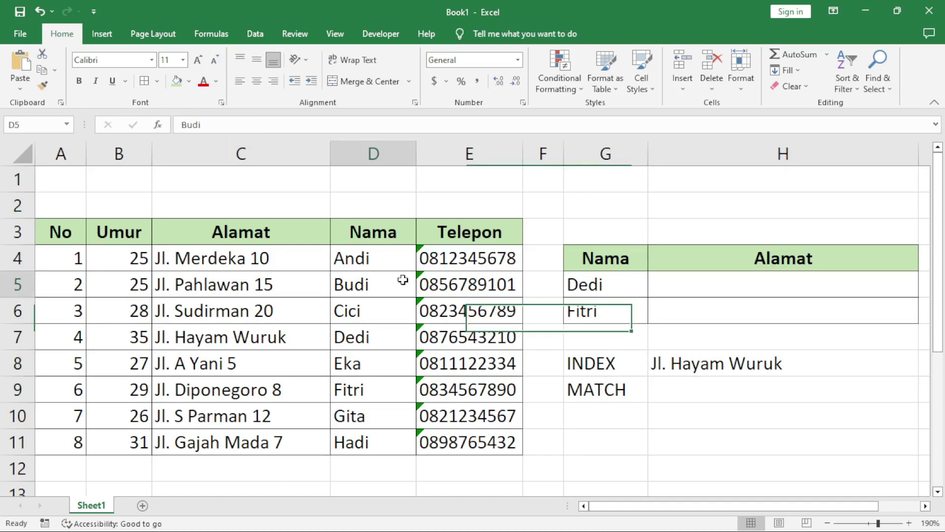
{"action": "double_click", "coordinate": [787, 363]}
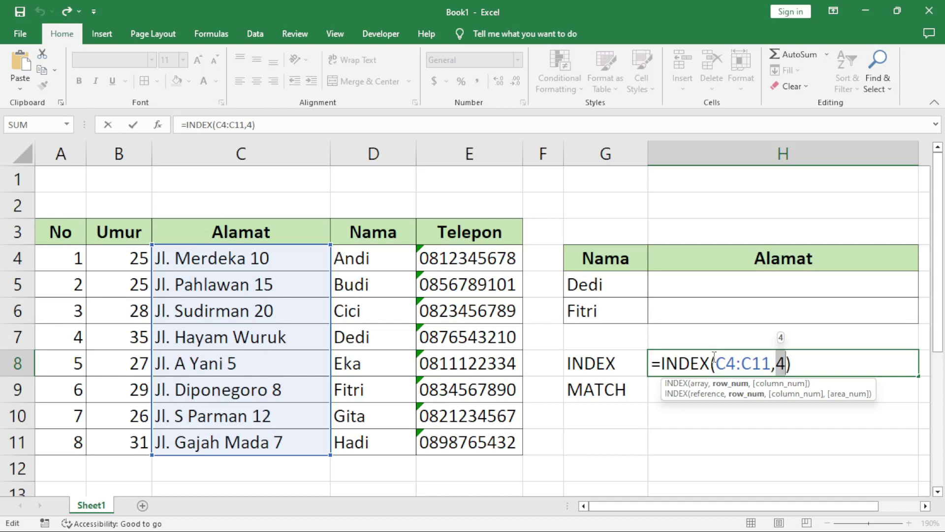
{"action": "left_click", "coordinate": [618, 392]}
{"action": "left_click", "coordinate": [692, 388]}
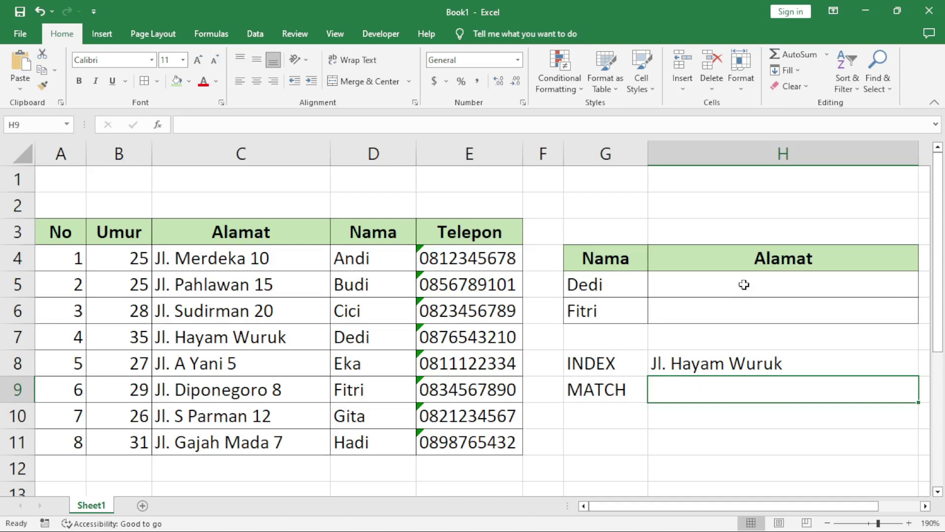
Enter =MATCH("Dedi",D4:D11,0) in H9 to get Dedi's position, 4.
{"action": "type", "text": "="}
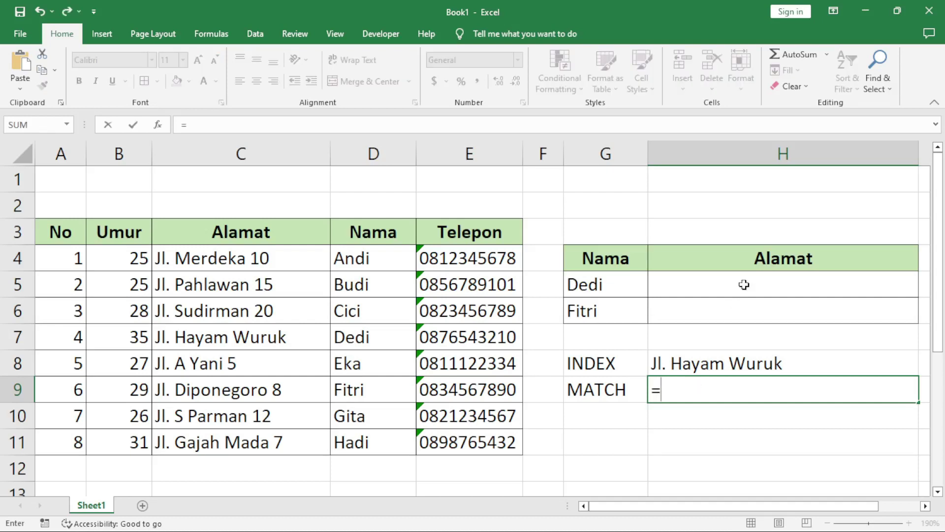
{"action": "type", "text": "match("}
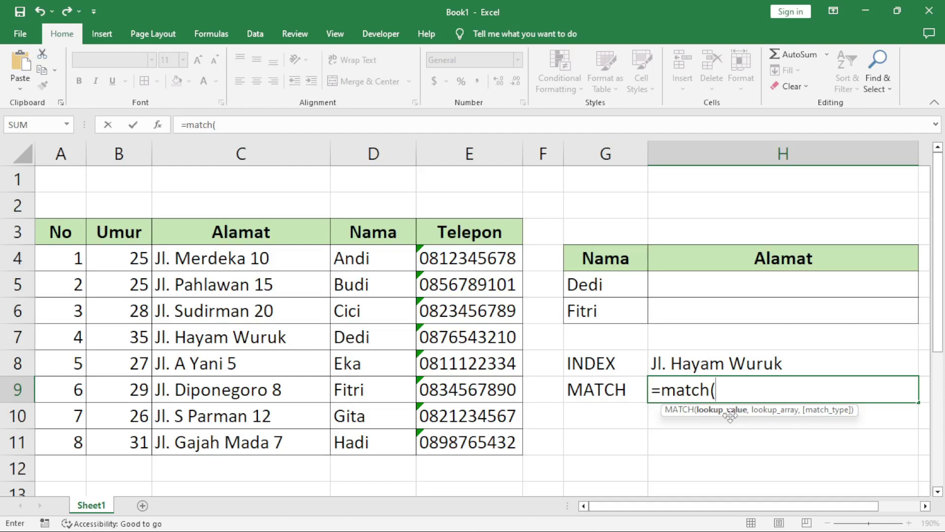
{"action": "left_click", "coordinate": [625, 288]}
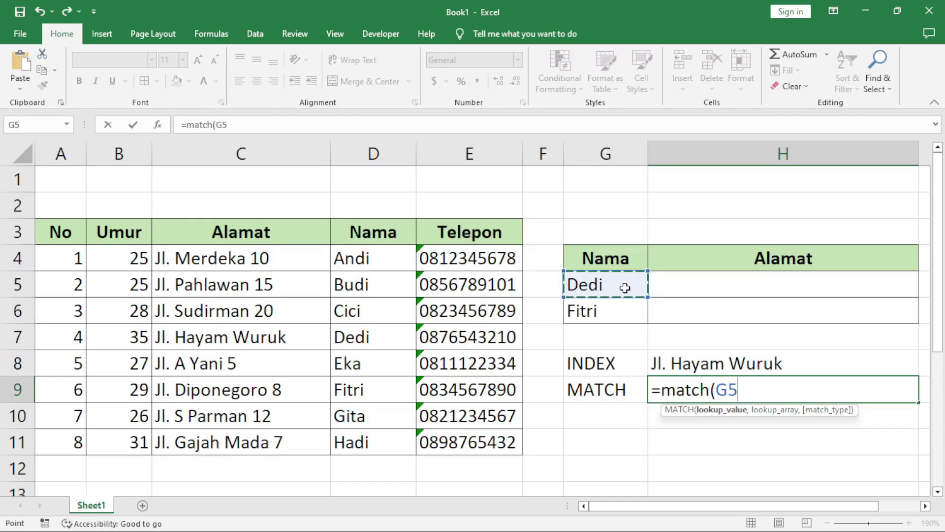
{"action": "key", "text": "BackSpace"}
{"action": "key", "text": "BackSpace"}
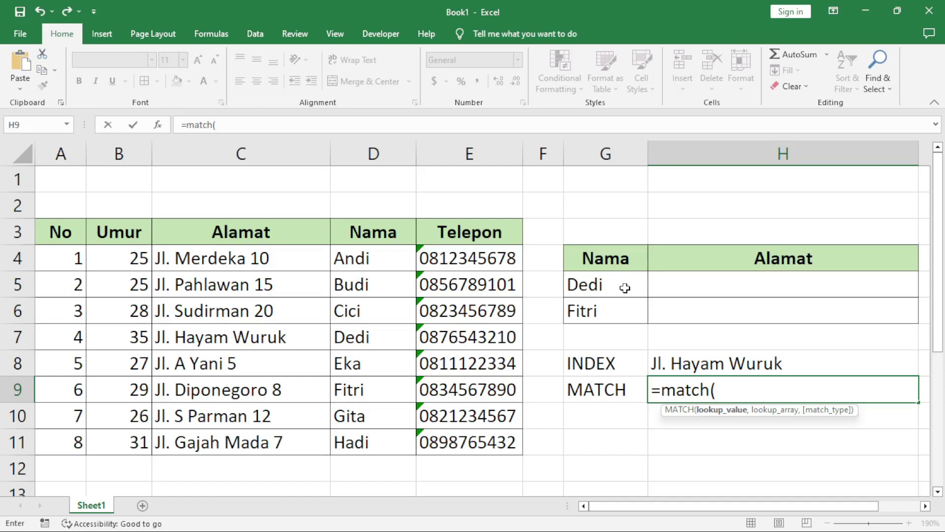
{"action": "type", "text": "\"Ded"}
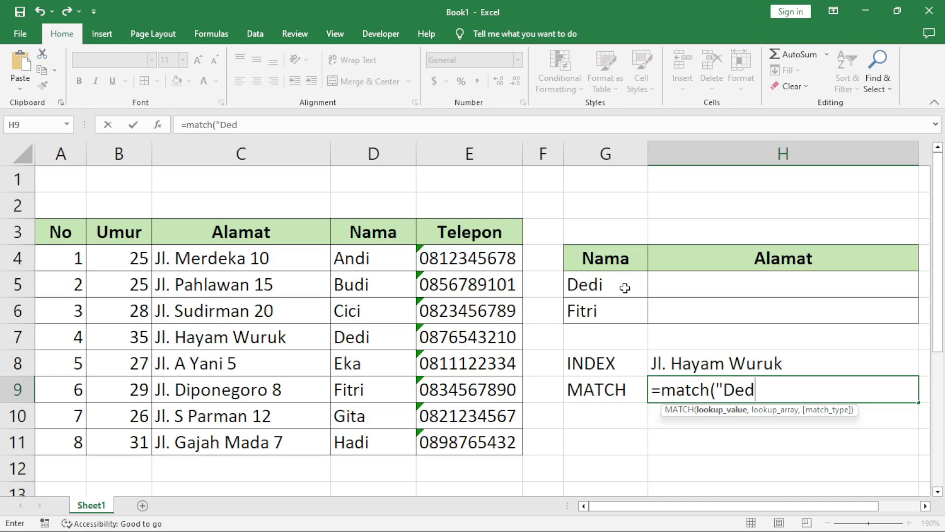
{"action": "type", "text": "i\""}
{"action": "type", "text": ","}
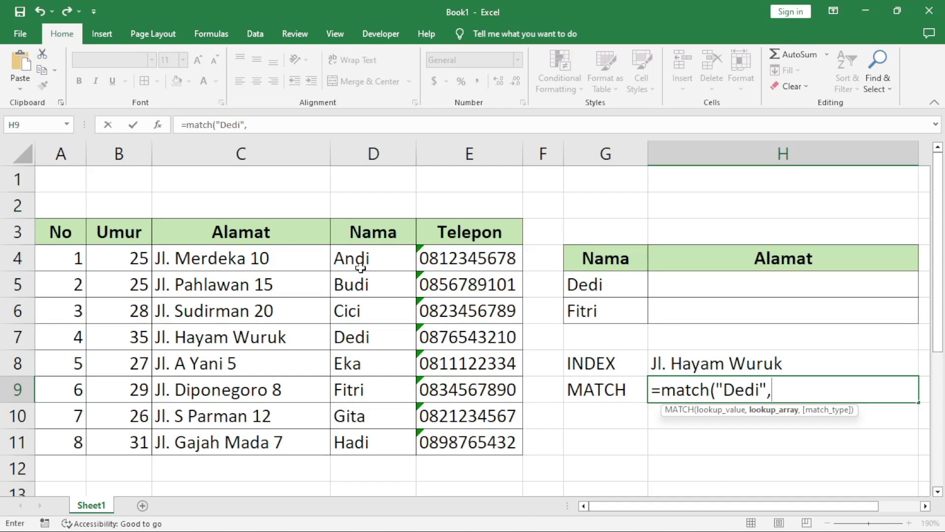
{"action": "left_click", "coordinate": [372, 257]}
{"action": "left_click_drag", "start_coordinate": [372, 257], "coordinate": [351, 445]}
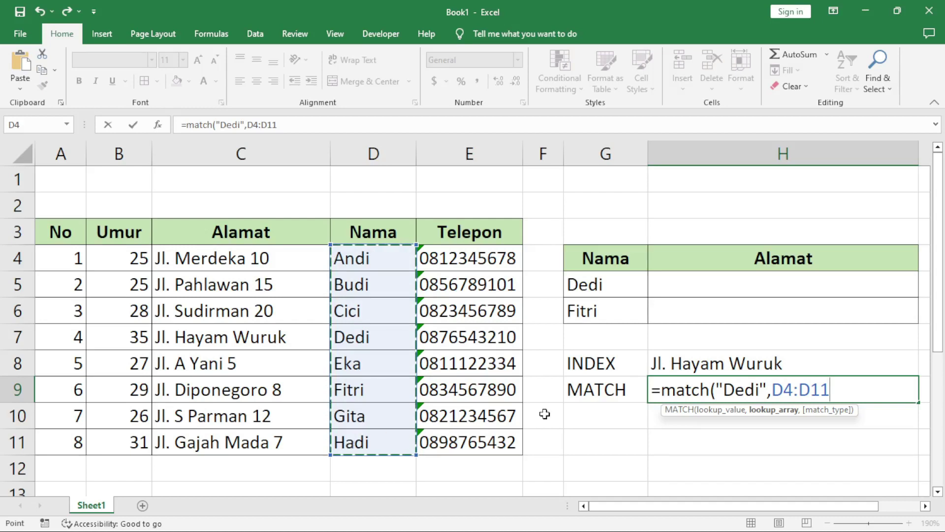
{"action": "type", "text": ","}
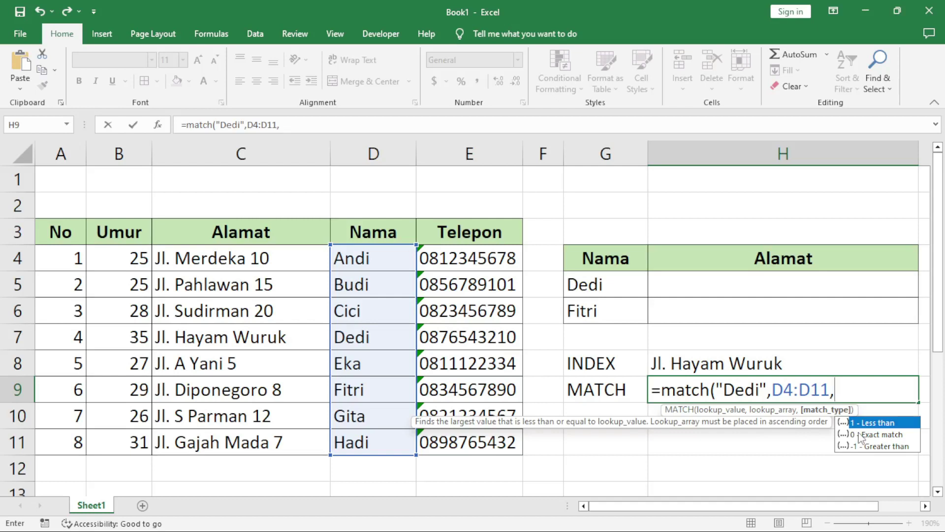
{"action": "type", "text": "0)"}
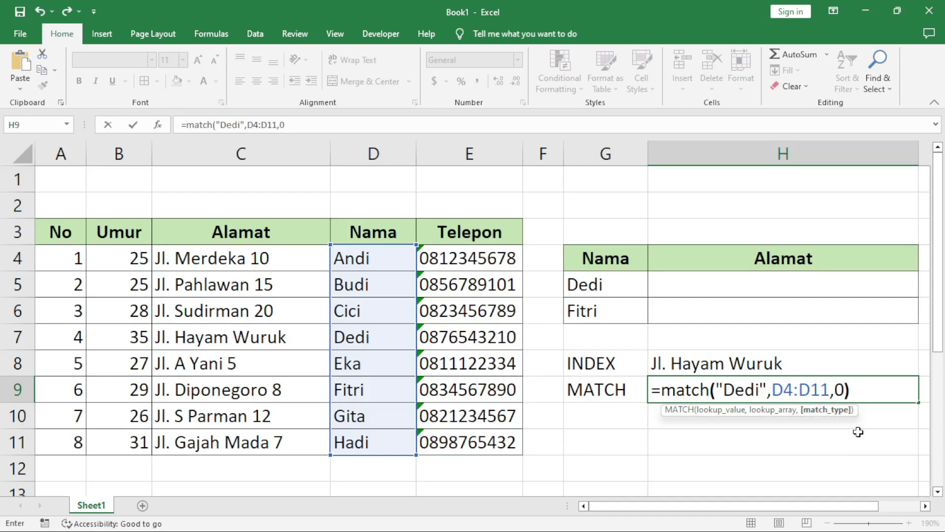
{"action": "key", "text": "Return"}
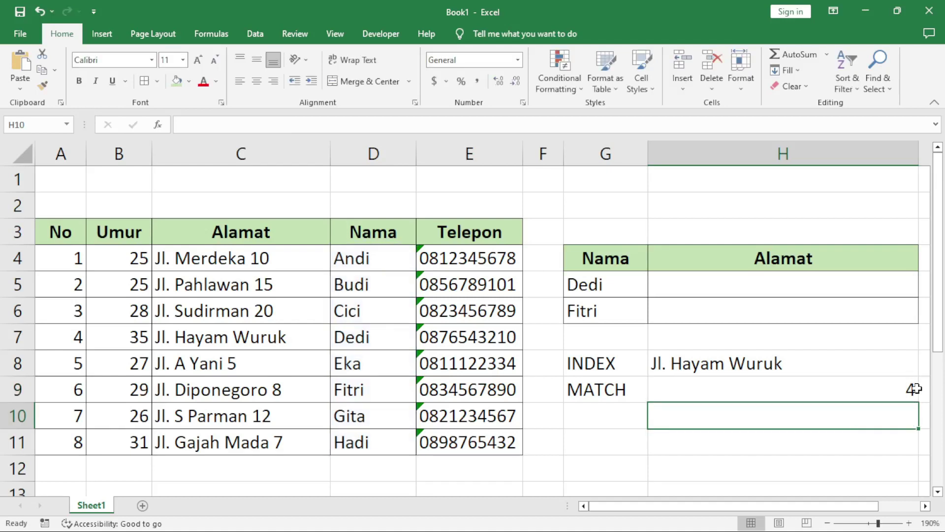
{"action": "left_click", "coordinate": [912, 385]}
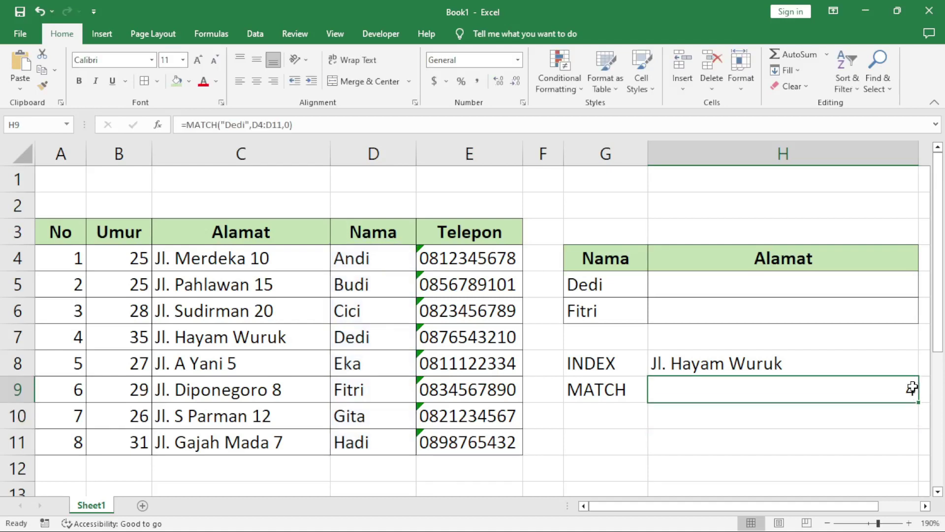
{"action": "left_click", "coordinate": [633, 282]}
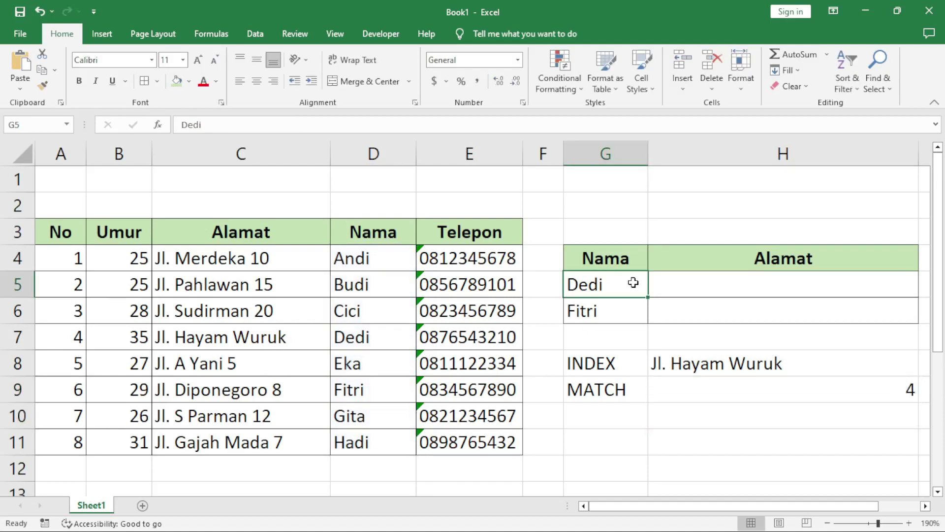
{"action": "left_click", "coordinate": [887, 393]}
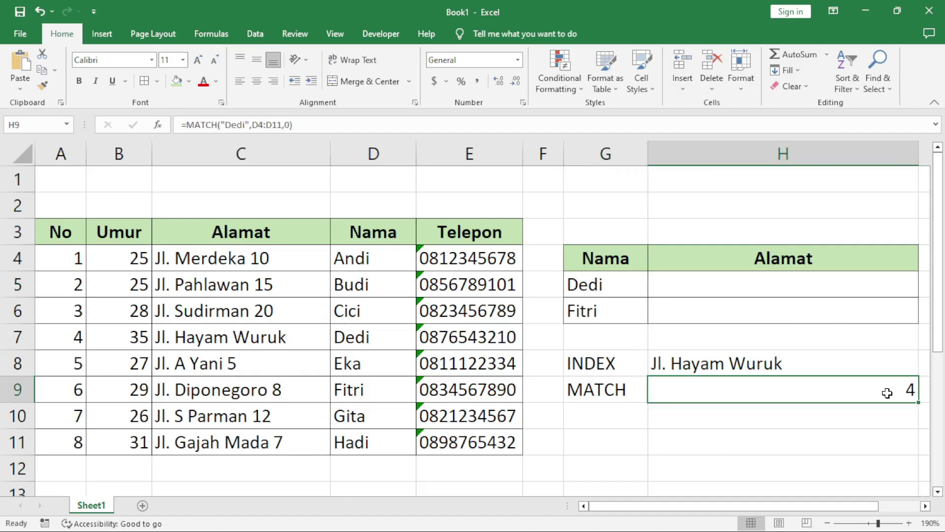
{"action": "left_click", "coordinate": [610, 409]}
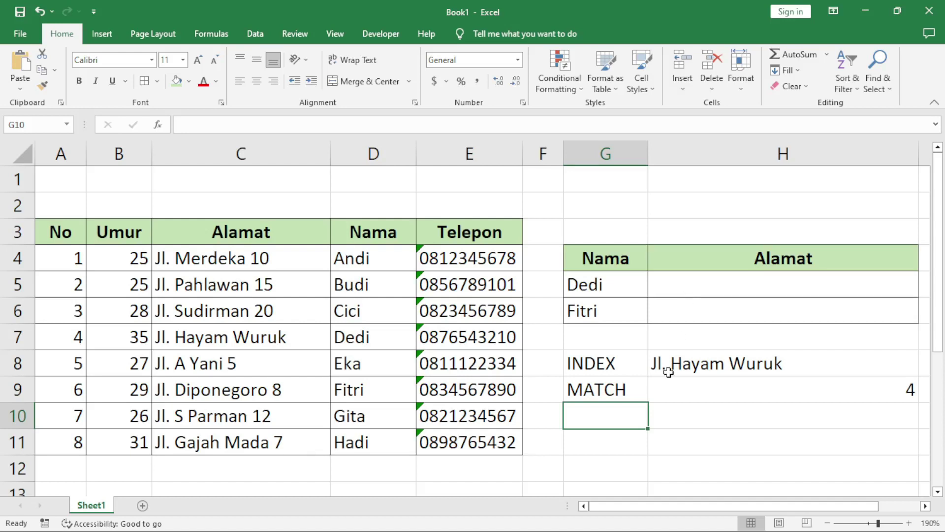
{"action": "left_click", "coordinate": [609, 367]}
{"action": "left_click", "coordinate": [606, 387]}
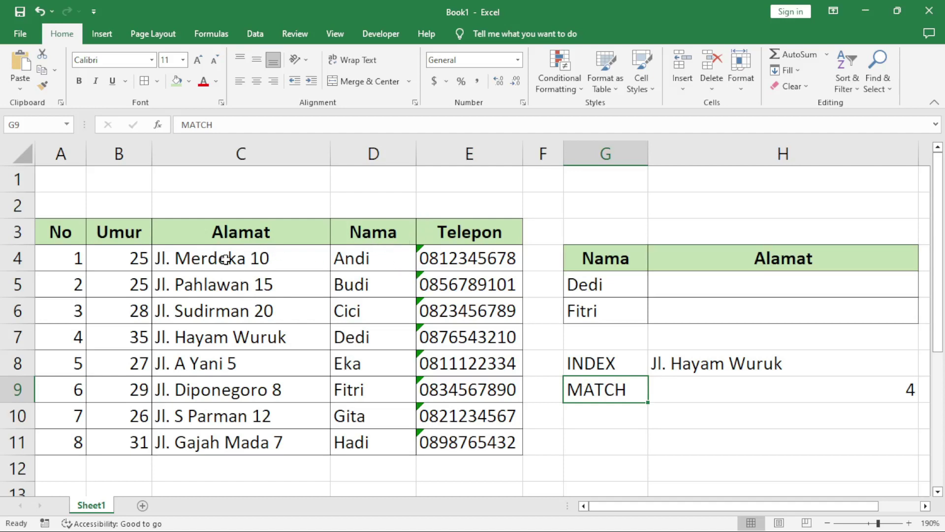
{"action": "left_click", "coordinate": [670, 290]}
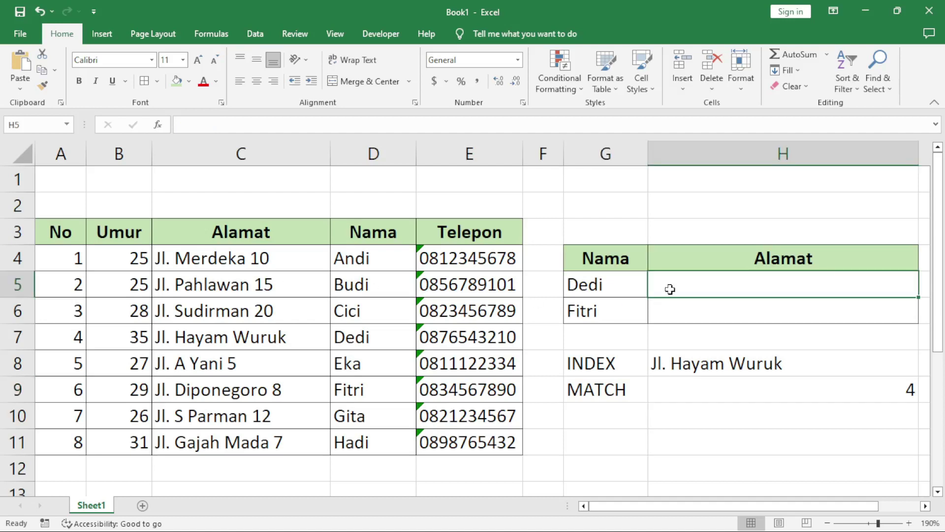
Begin H5's formula with INDEX over the locked Alamat range $C$4:$C$11.
{"action": "type", "text": "=in"}
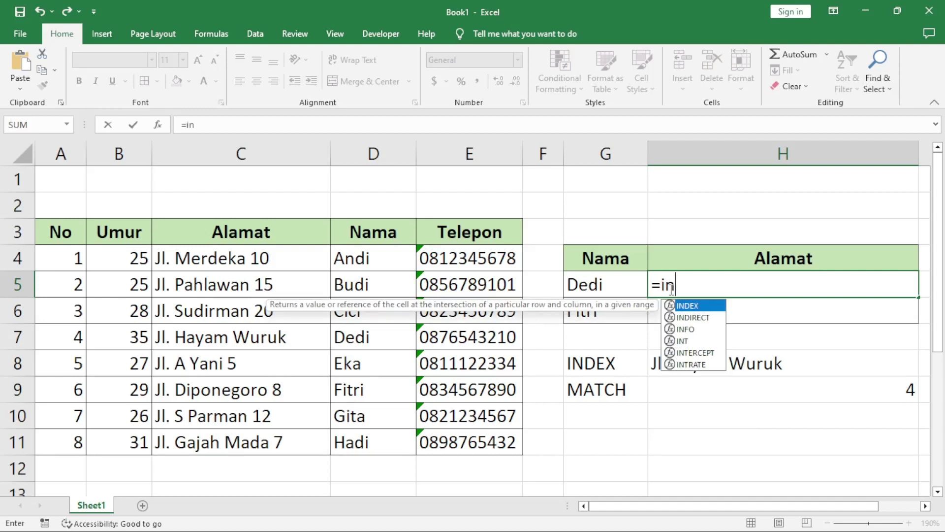
{"action": "type", "text": "dex("}
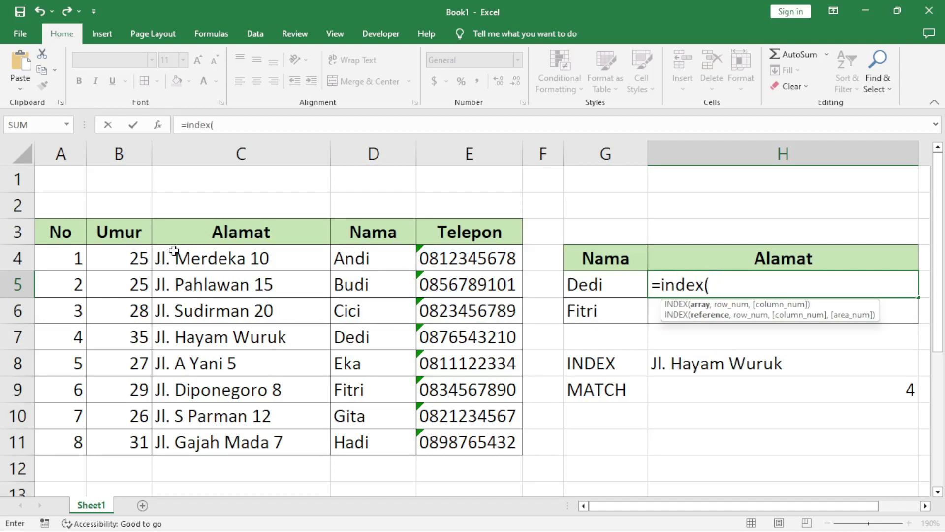
{"action": "left_click", "coordinate": [208, 255]}
{"action": "left_click_drag", "start_coordinate": [209, 255], "coordinate": [203, 453]}
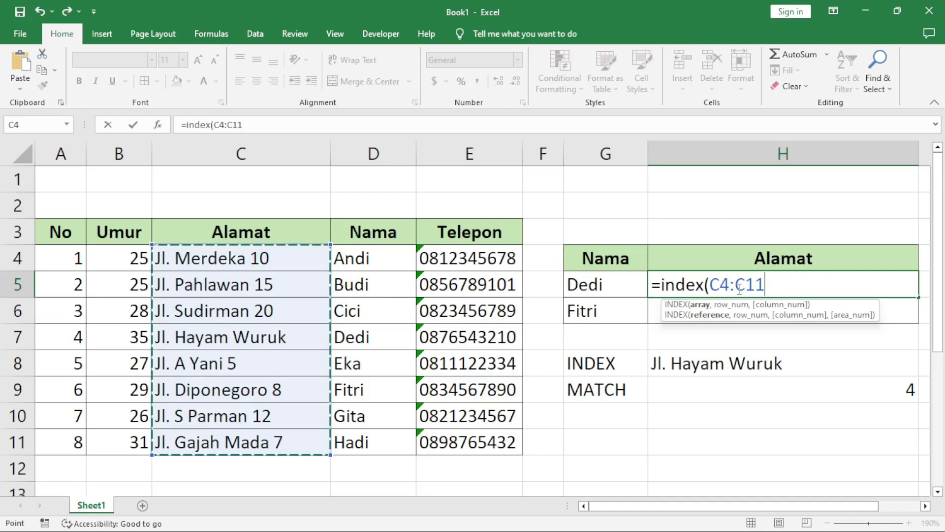
{"action": "key", "text": "F4"}
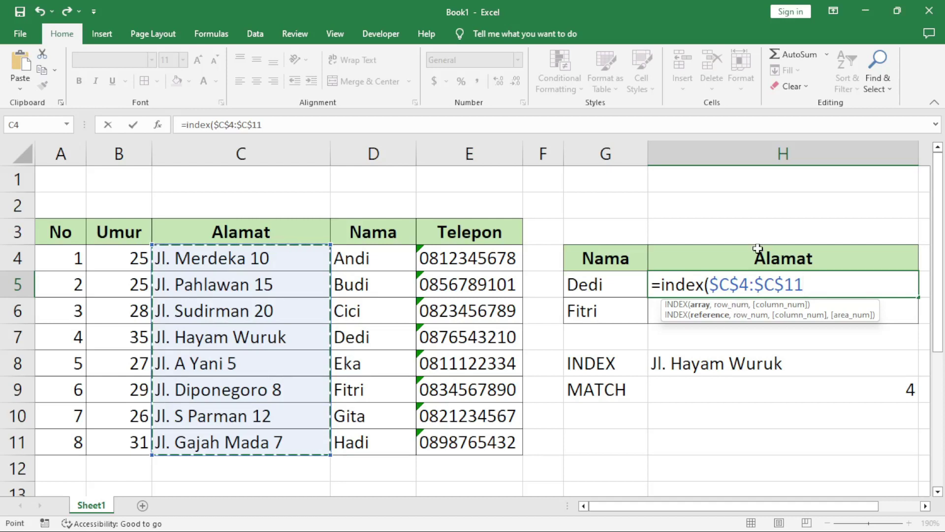
{"action": "type", "text": ","}
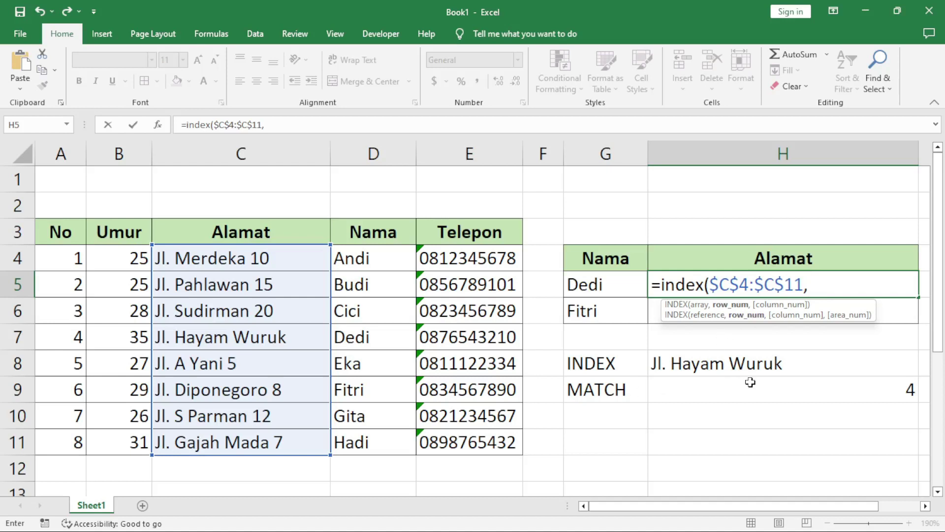
Nest MATCH(G5,$D$4:$D$11,0) as the row argument and close the formula.
{"action": "type", "text": "match"}
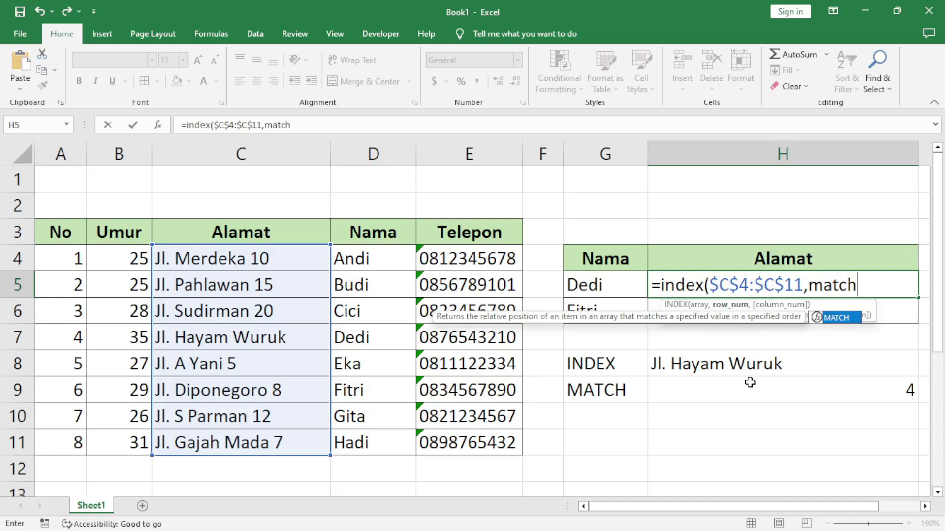
{"action": "type", "text": "("}
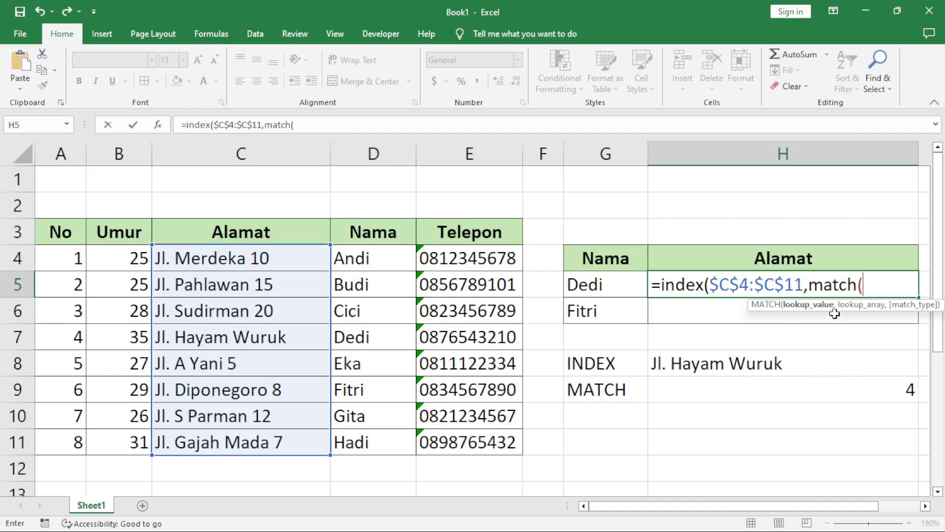
{"action": "left_click", "coordinate": [602, 285]}
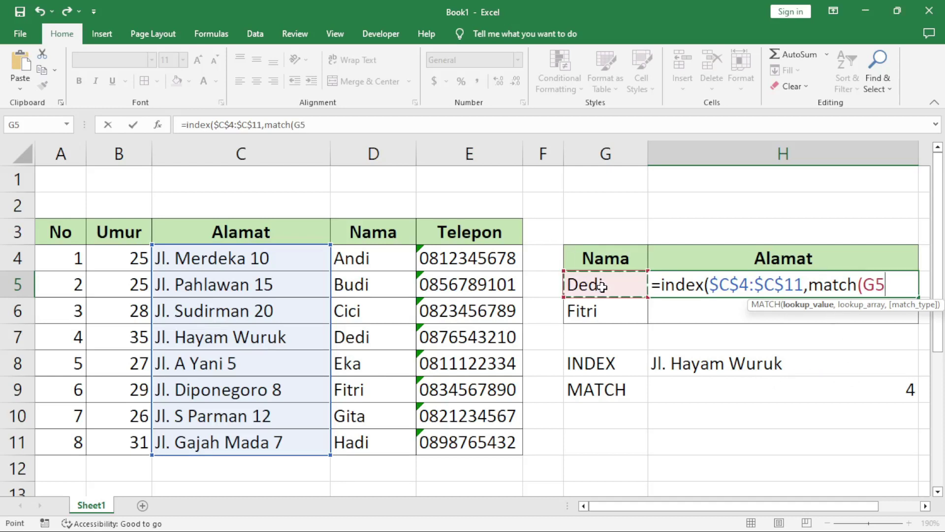
{"action": "type", "text": ","}
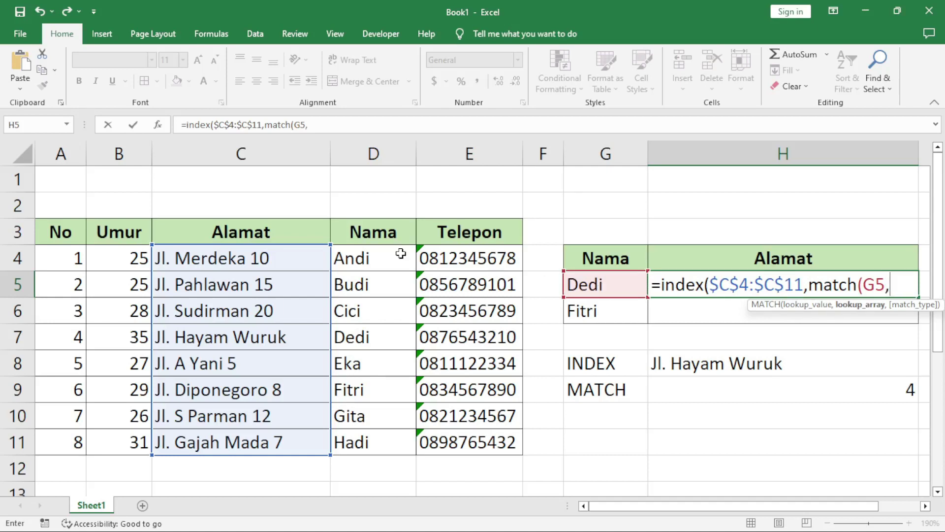
{"action": "left_click_drag", "start_coordinate": [374, 256], "coordinate": [381, 447]}
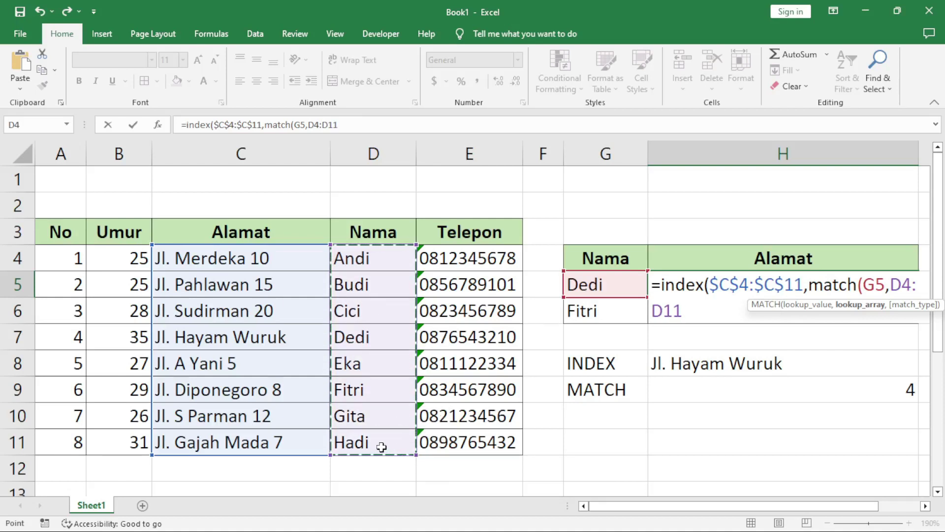
{"action": "key", "text": "F4"}
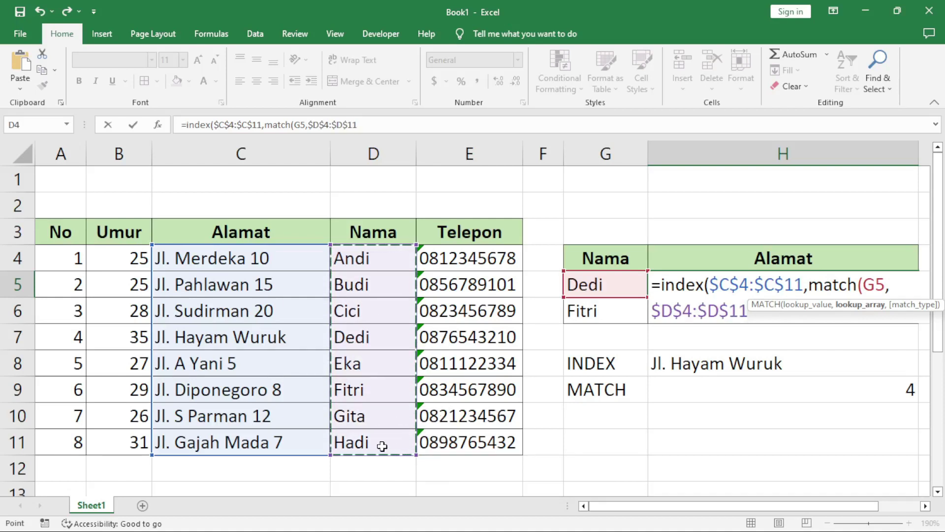
{"action": "type", "text": ","}
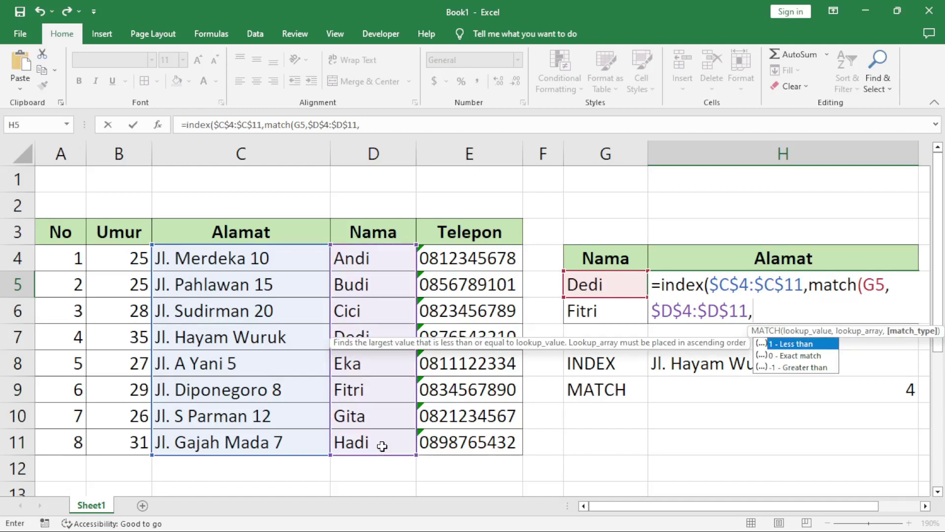
{"action": "type", "text": "0"}
{"action": "type", "text": ")"}
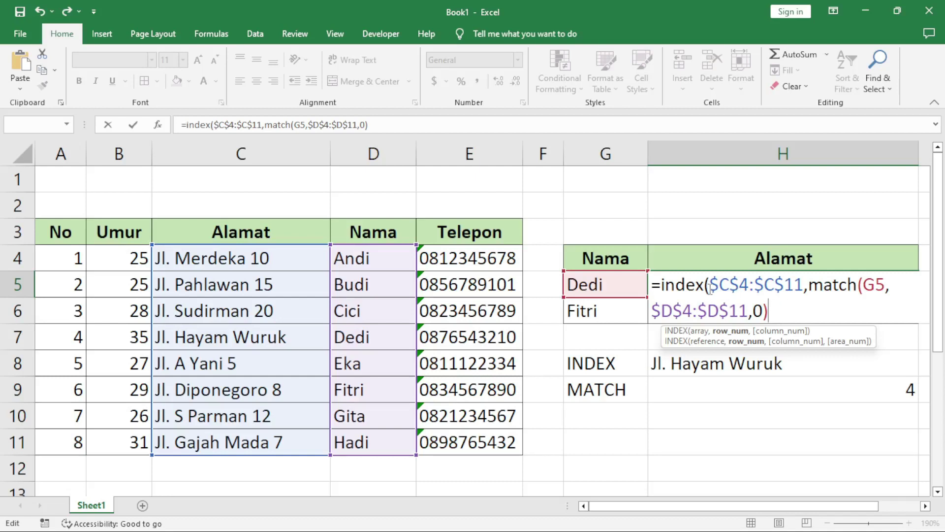
{"action": "type", "text": ")"}
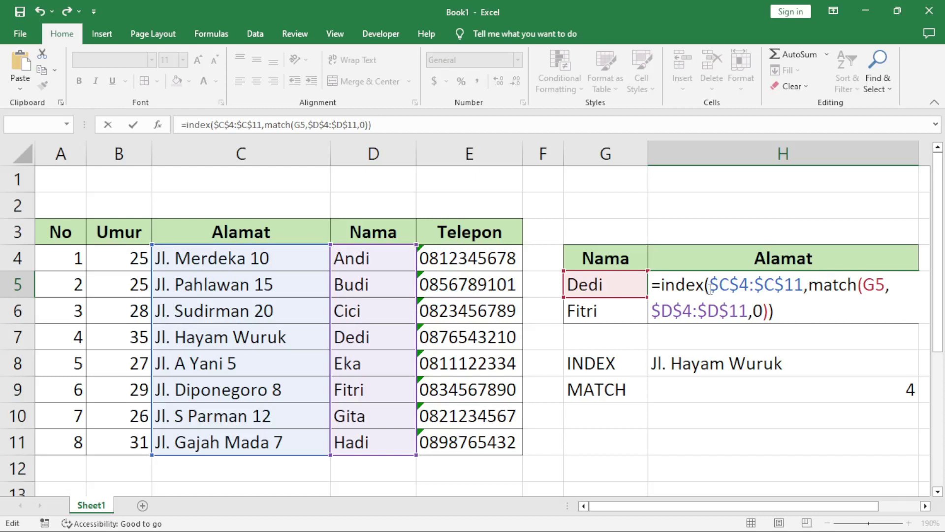
{"action": "key", "text": "Return"}
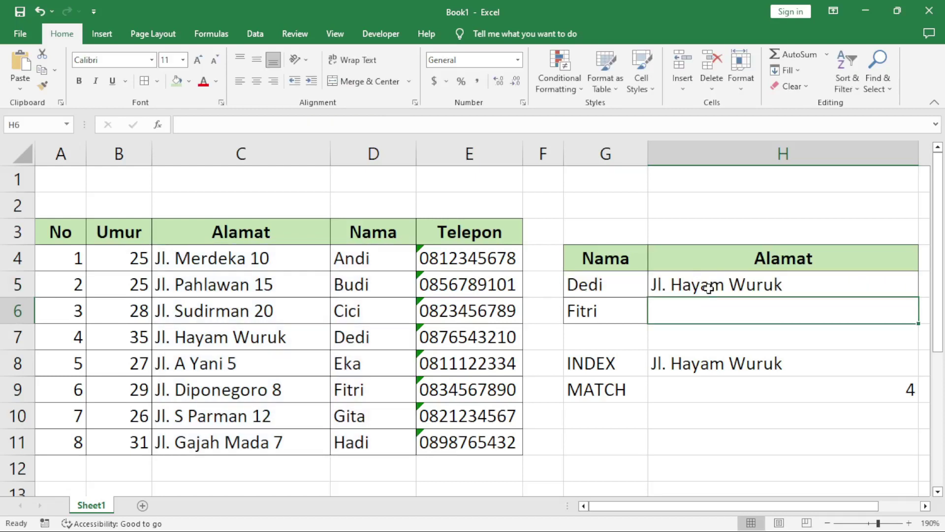
{"action": "left_click", "coordinate": [621, 286]}
{"action": "left_click", "coordinate": [817, 286]}
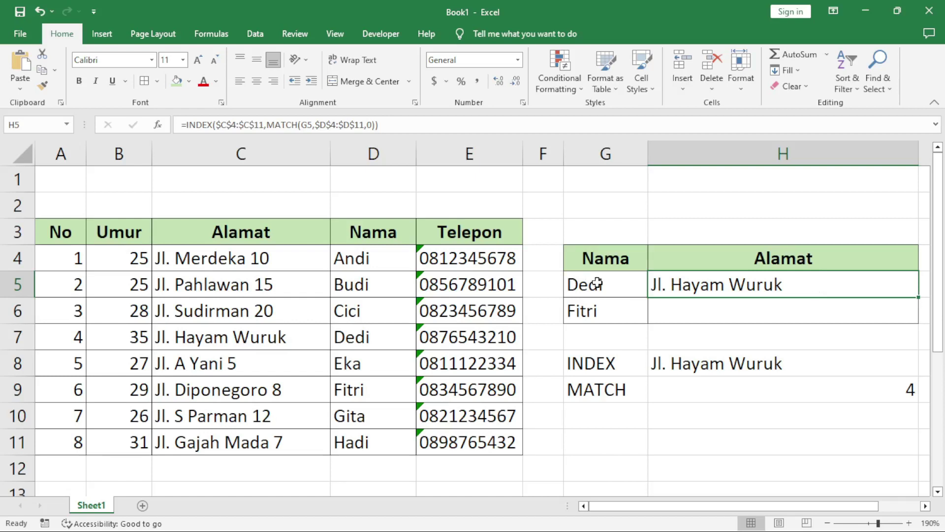
{"action": "left_click", "coordinate": [583, 287]}
{"action": "left_click", "coordinate": [351, 337]}
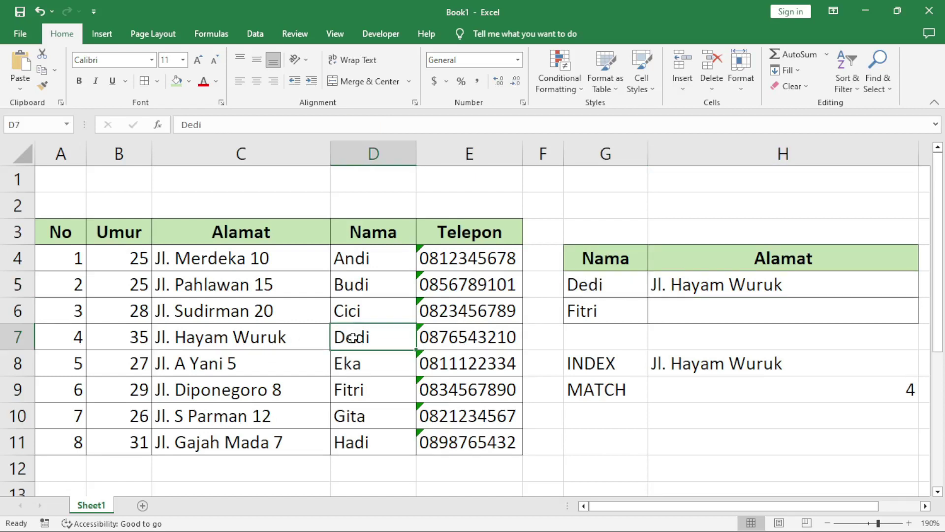
{"action": "left_click", "coordinate": [238, 336]}
{"action": "left_click", "coordinate": [345, 340]}
{"action": "left_click", "coordinate": [283, 343]}
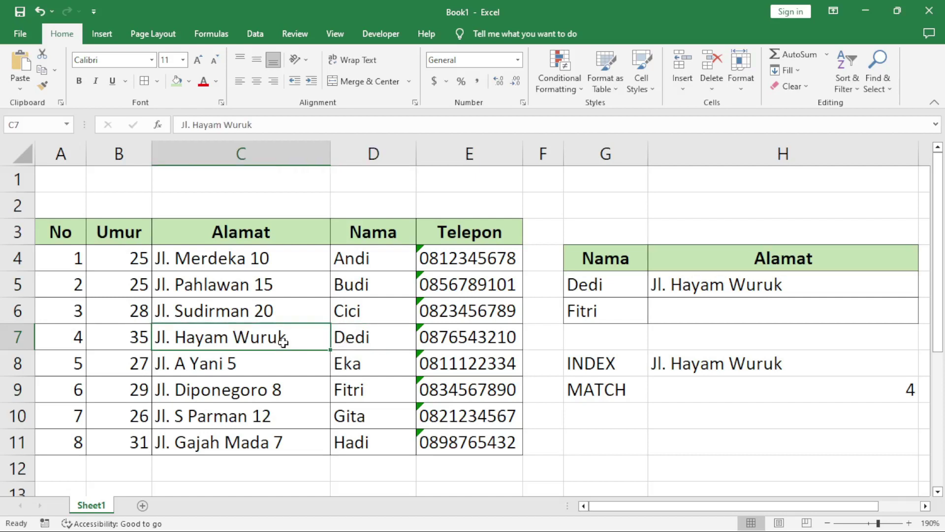
{"action": "left_click", "coordinate": [689, 290]}
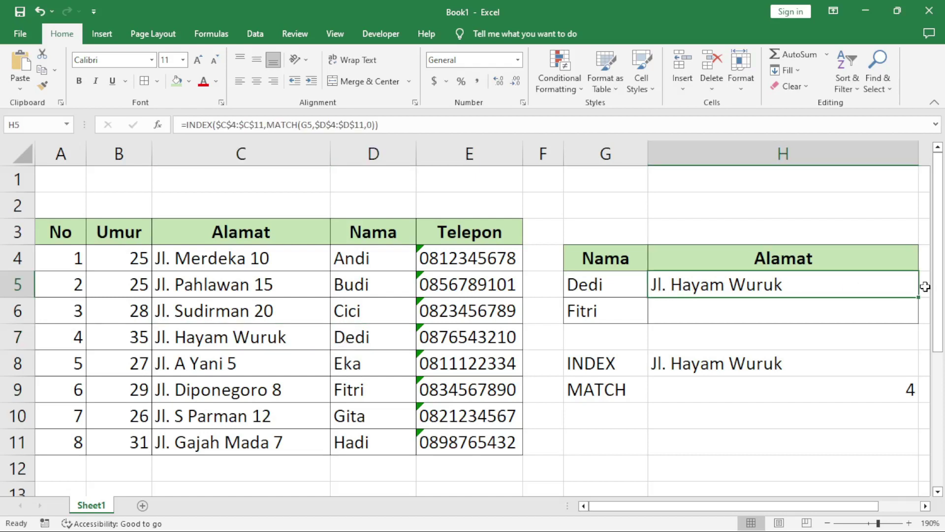
{"action": "left_click_drag", "start_coordinate": [917, 297], "coordinate": [915, 326]}
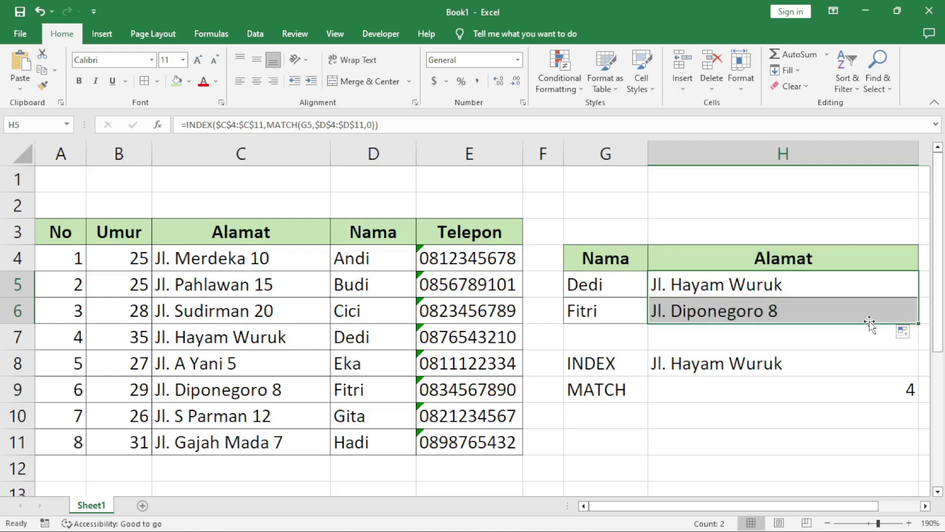
{"action": "left_click", "coordinate": [579, 302]}
{"action": "left_click", "coordinate": [694, 305]}
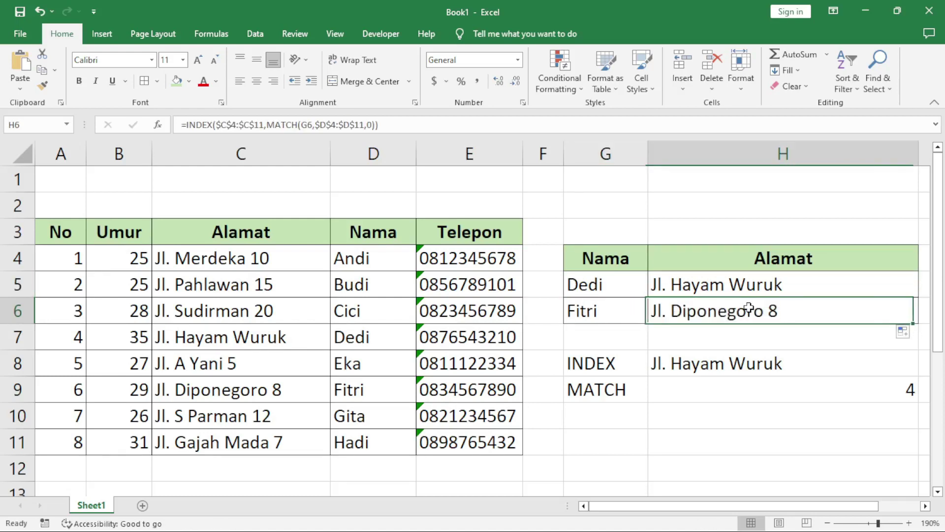
{"action": "left_click", "coordinate": [377, 385]}
{"action": "left_click_drag", "start_coordinate": [348, 385], "coordinate": [259, 383]}
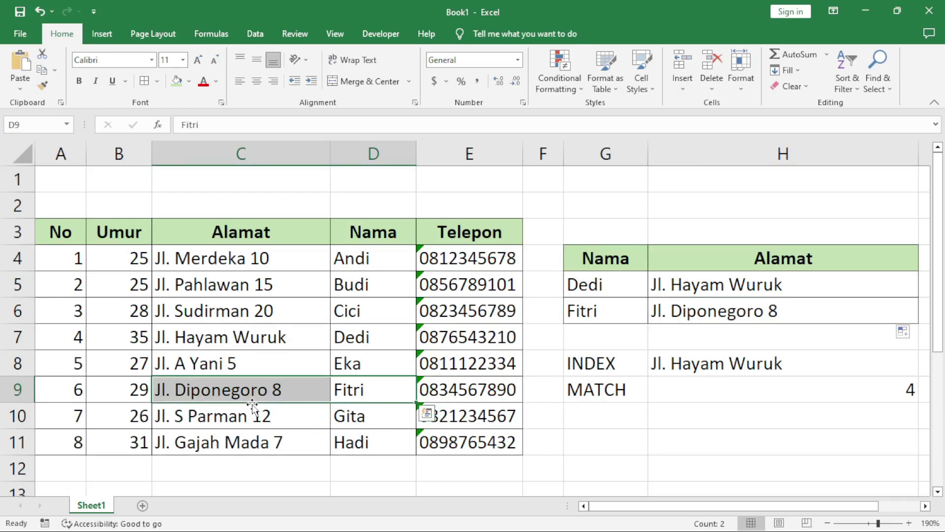
{"action": "left_click", "coordinate": [303, 416]}
{"action": "left_click", "coordinate": [686, 405]}
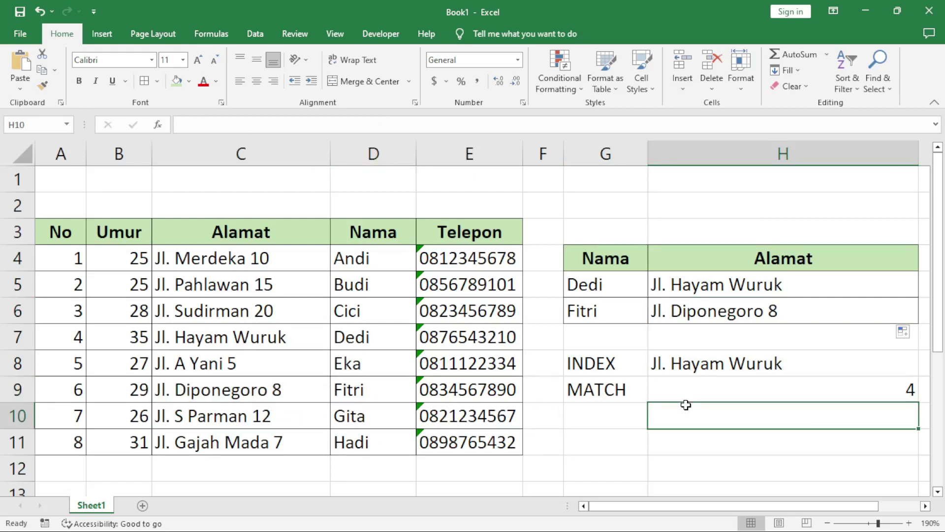